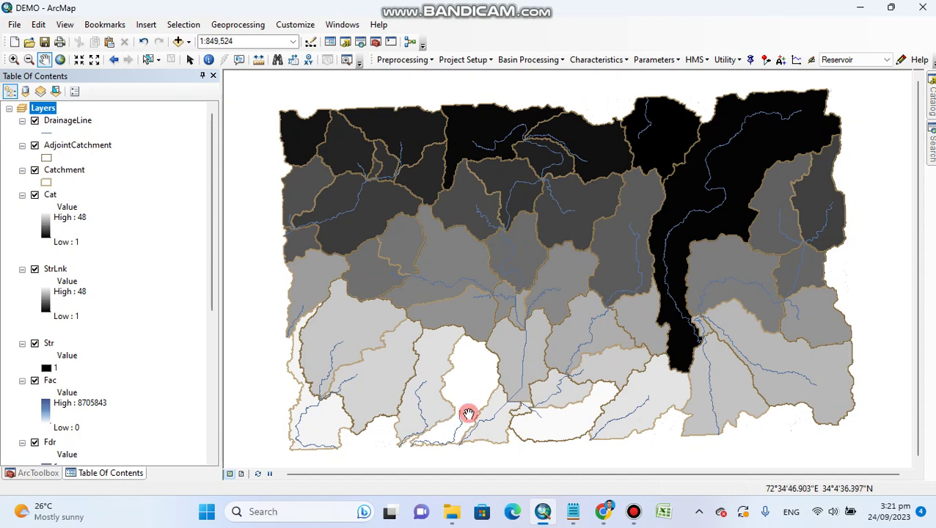
Select the adjoining catchments around the centre of the map and clear the selection
left_click(148, 60)
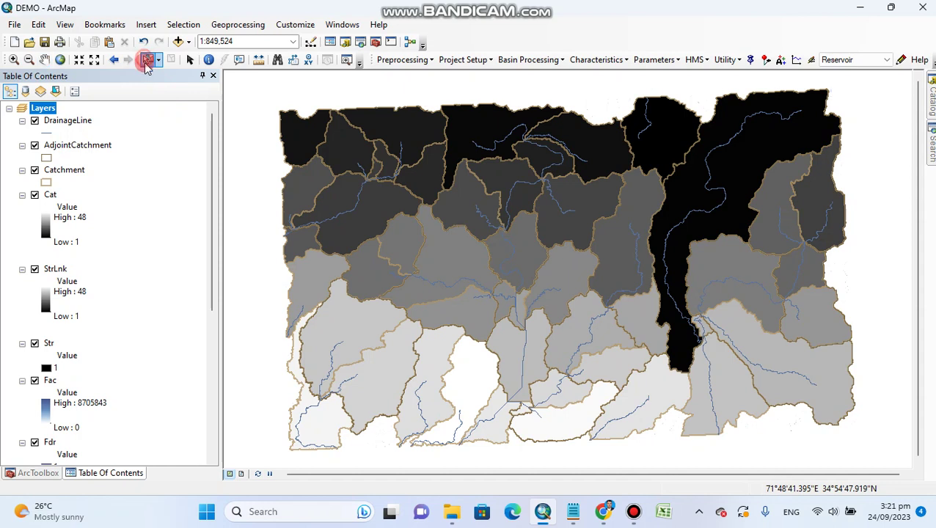
left_click(507, 290)
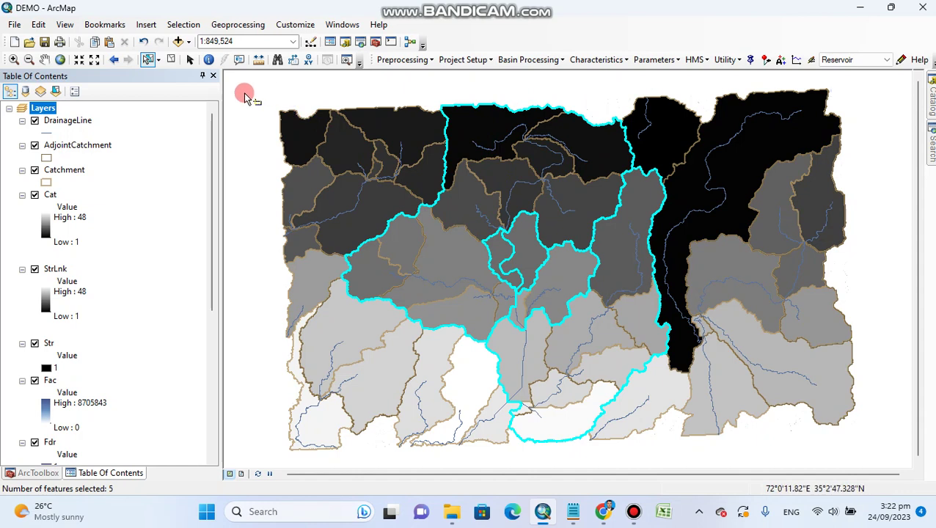
left_click(177, 59)
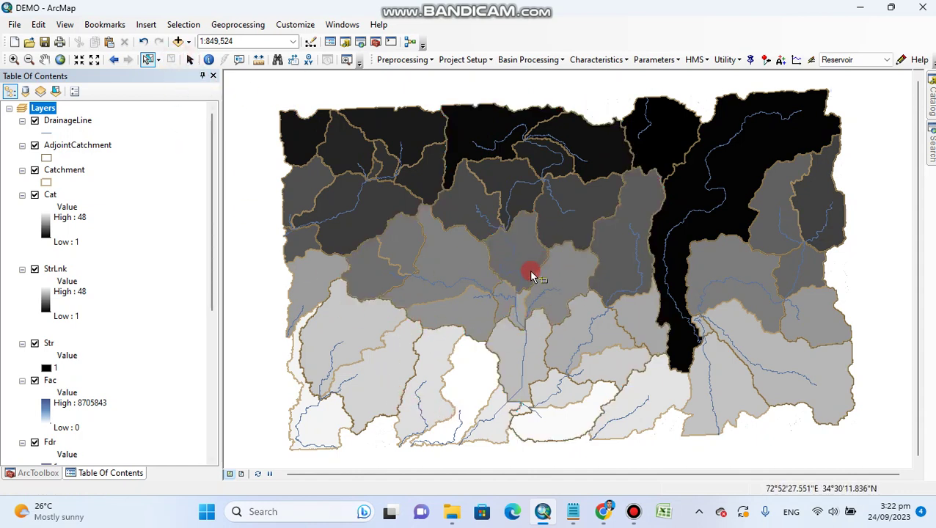
left_click(189, 59)
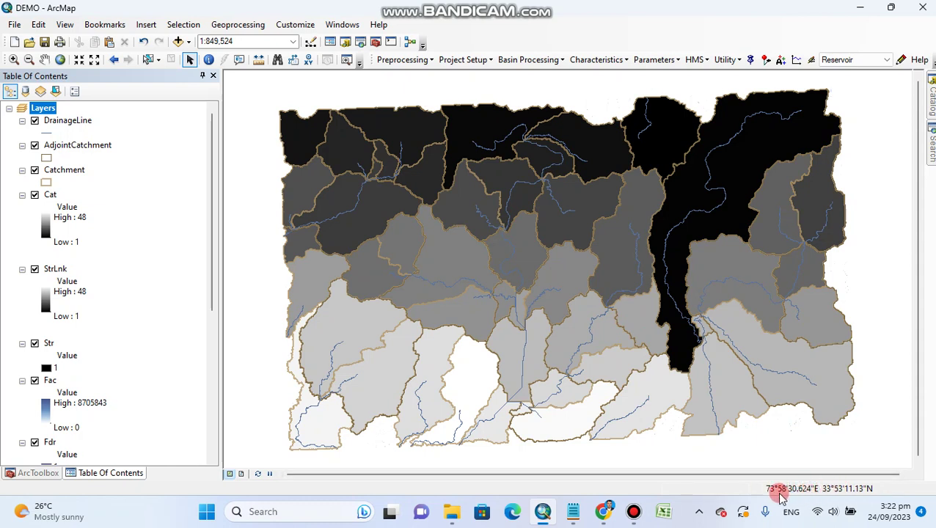
Set the data frame's display units to Meters and apply the change
left_click(65, 25)
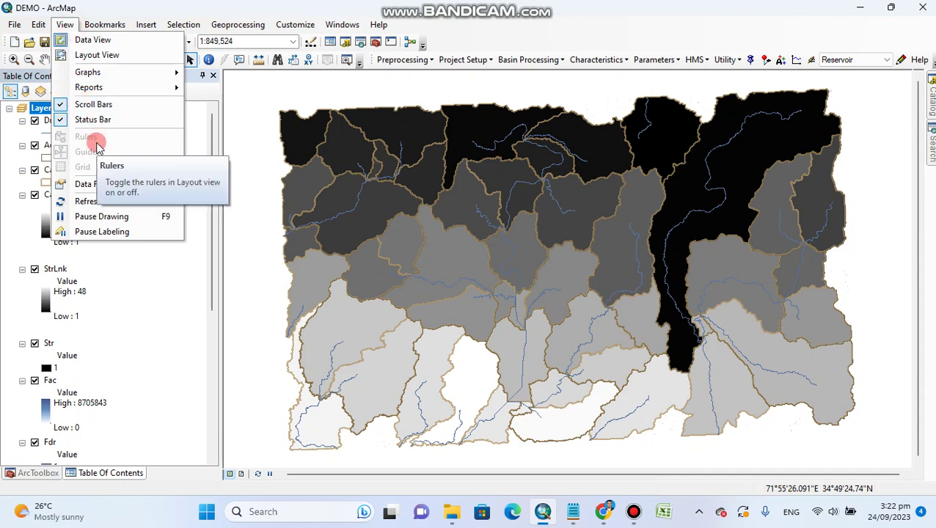
left_click(113, 183)
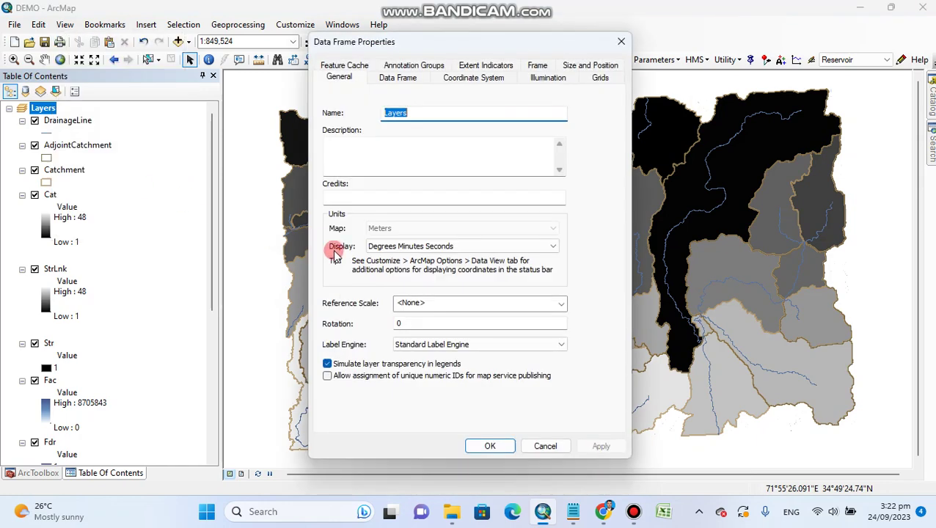
left_click(539, 246)
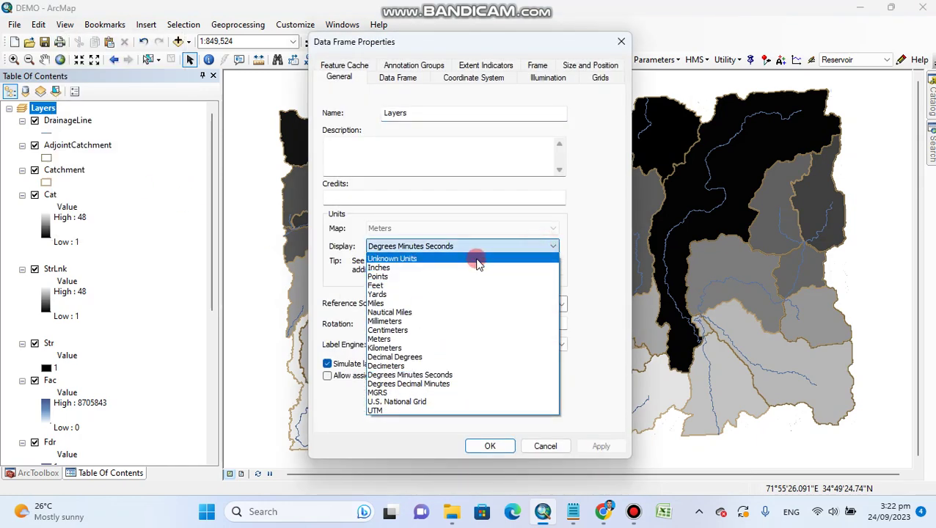
left_click(460, 339)
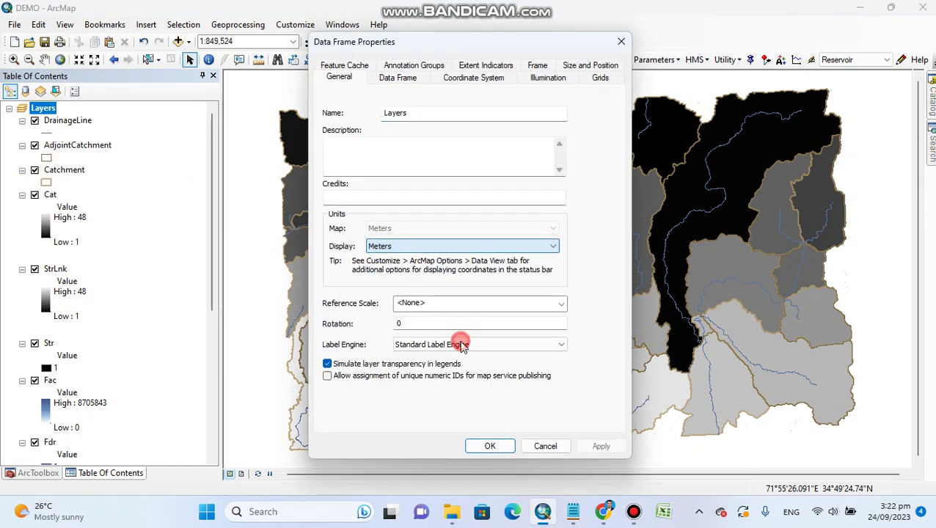
left_click(598, 444)
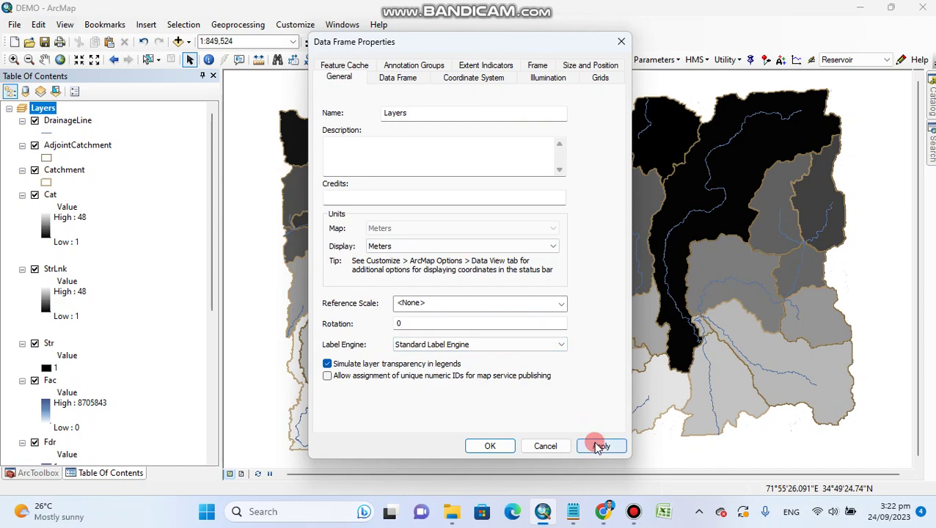
left_click(490, 446)
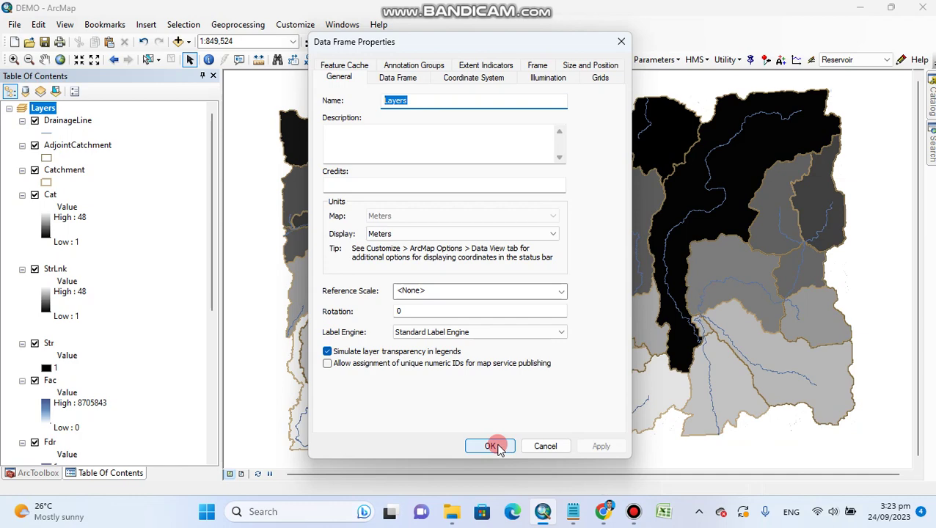
left_click(491, 445)
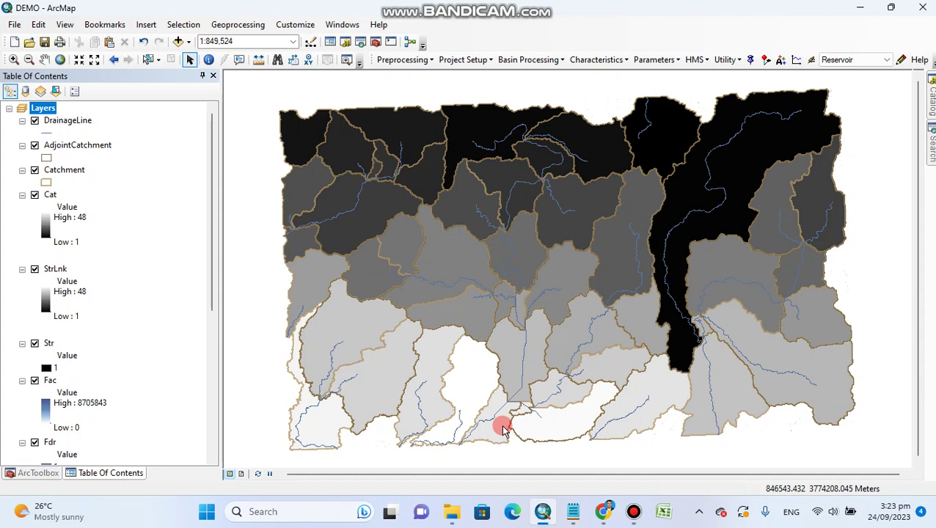
Switch to the Notepad notes and add item "3. Delineating watershed at specific point" below item 2
left_click(566, 512)
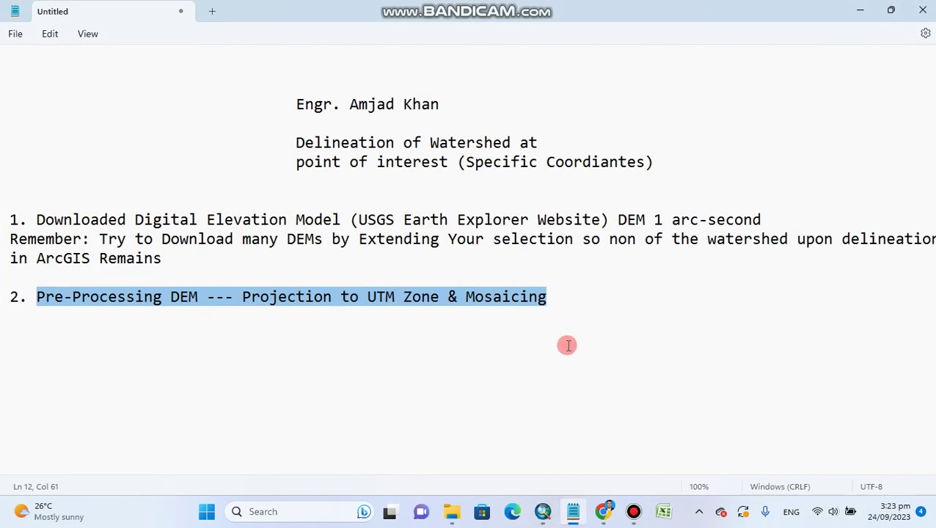
left_click(567, 345)
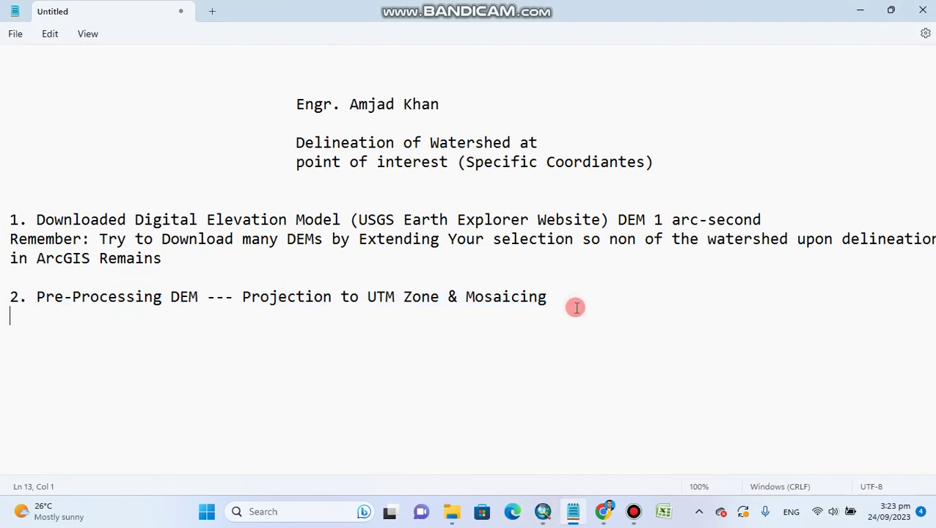
key("Return")
type("3")
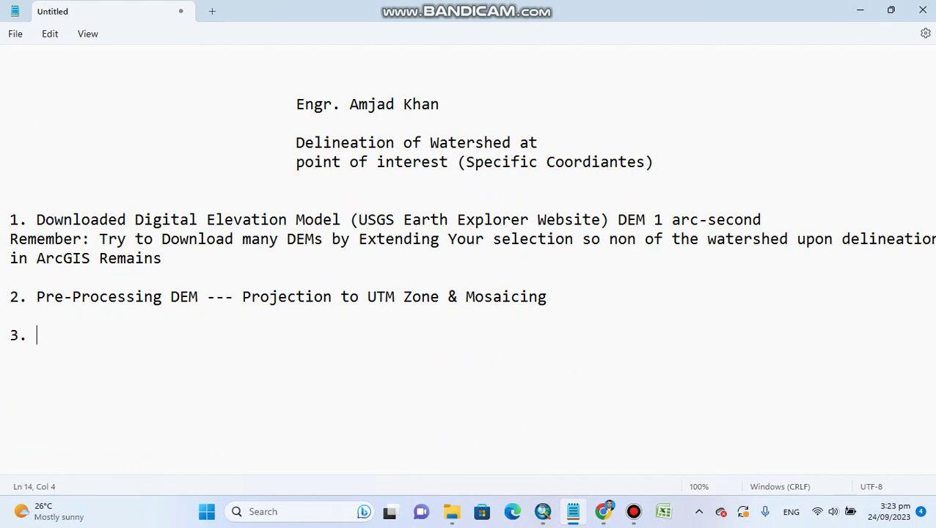
type(". Delineating")
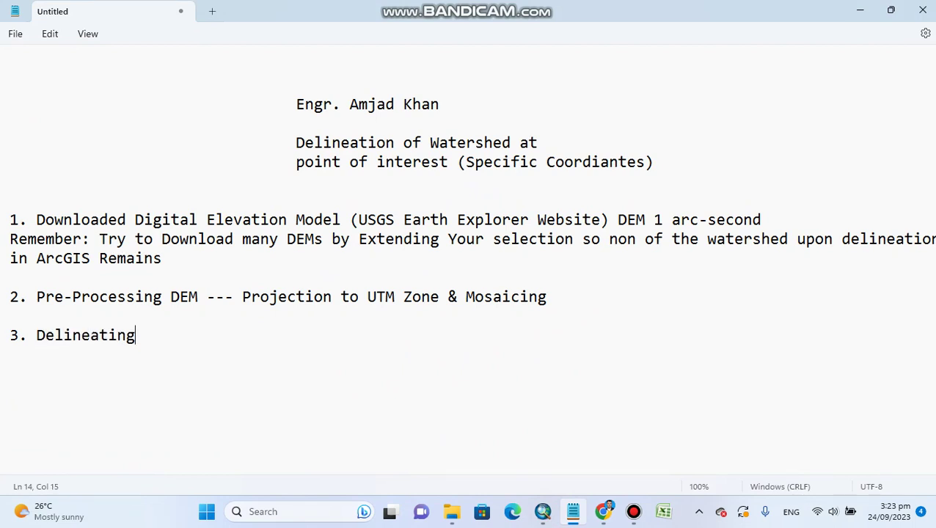
type(" waters")
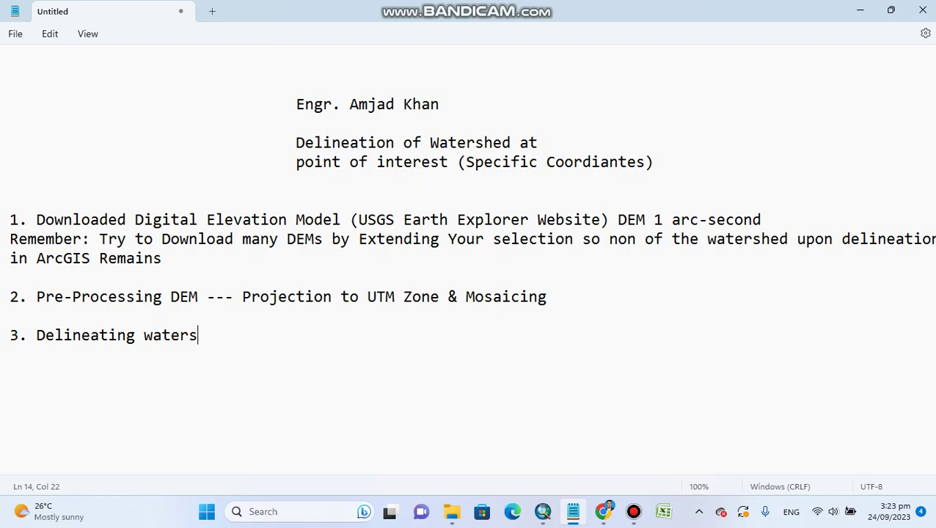
type("hed at specific point")
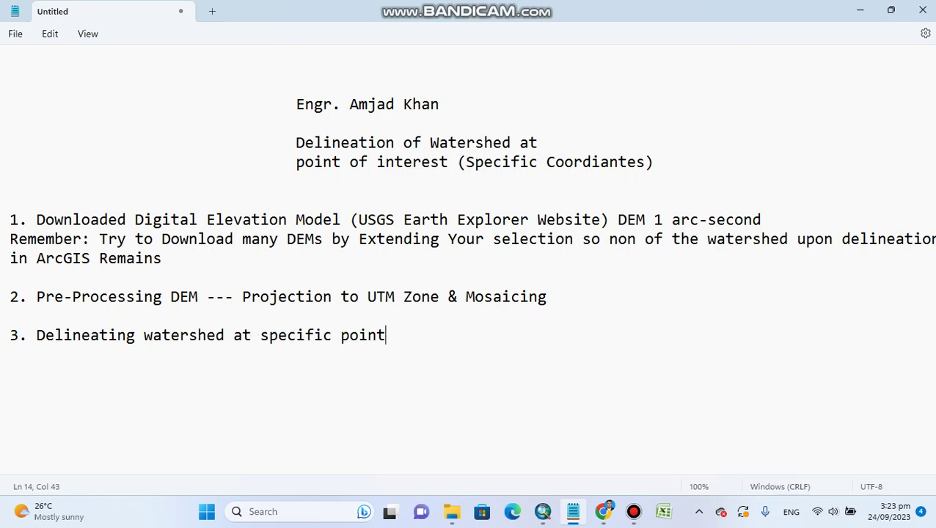
Extend note item 3 with "--- To make shapefile of that specific point coordinates", without a stray letter at the end
type("  --- To make sh")
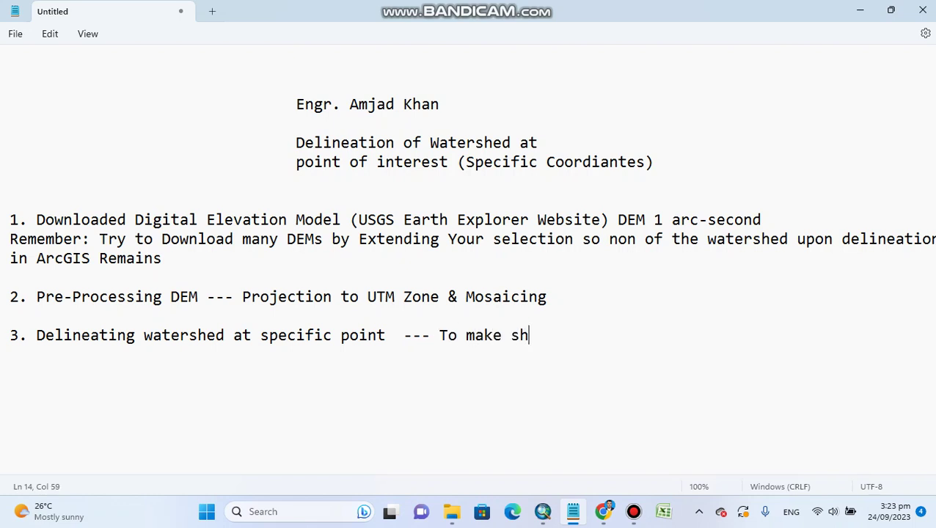
type("apefile of that specific")
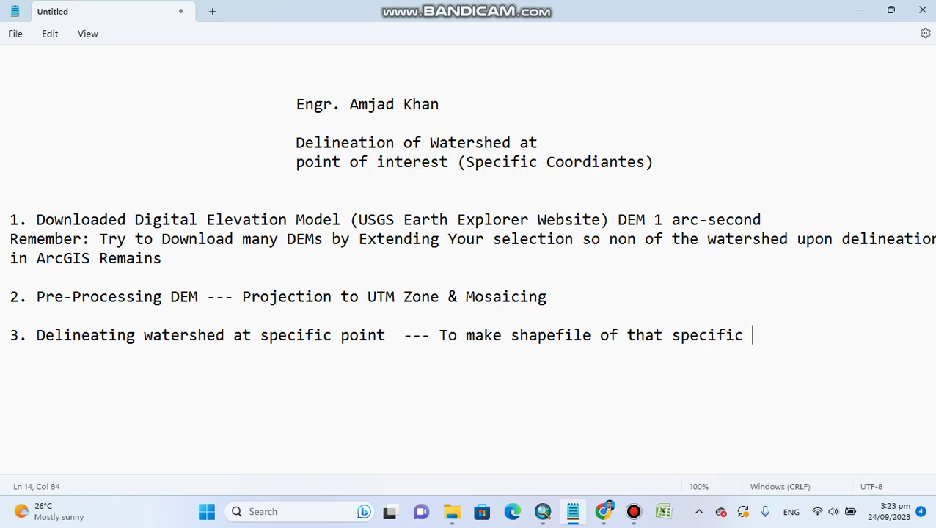
type(" point coordinatesp")
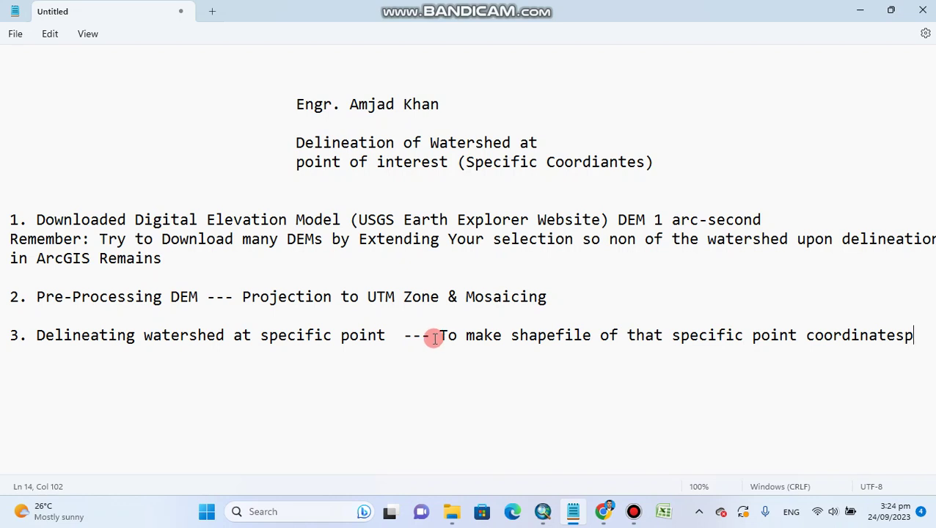
left_click_drag(434, 338, 911, 340)
left_click(914, 336)
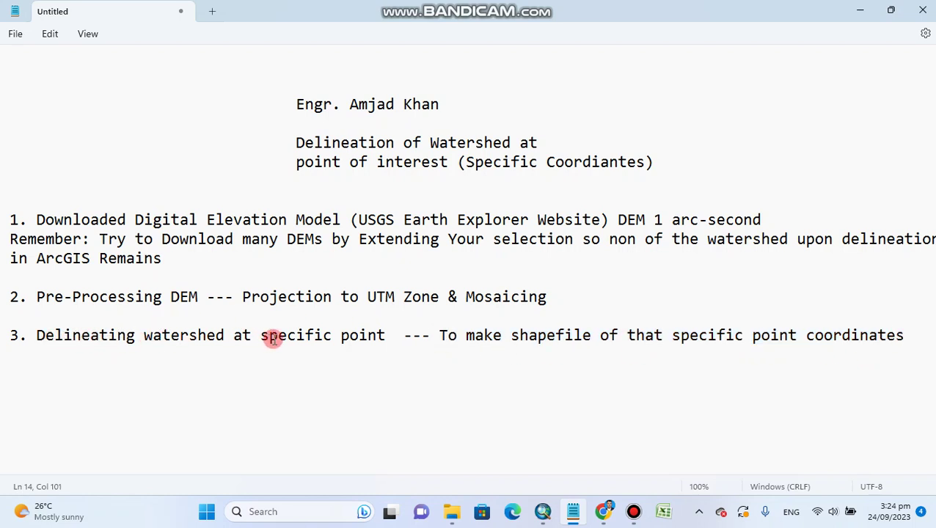
left_click_drag(79, 334, 896, 344)
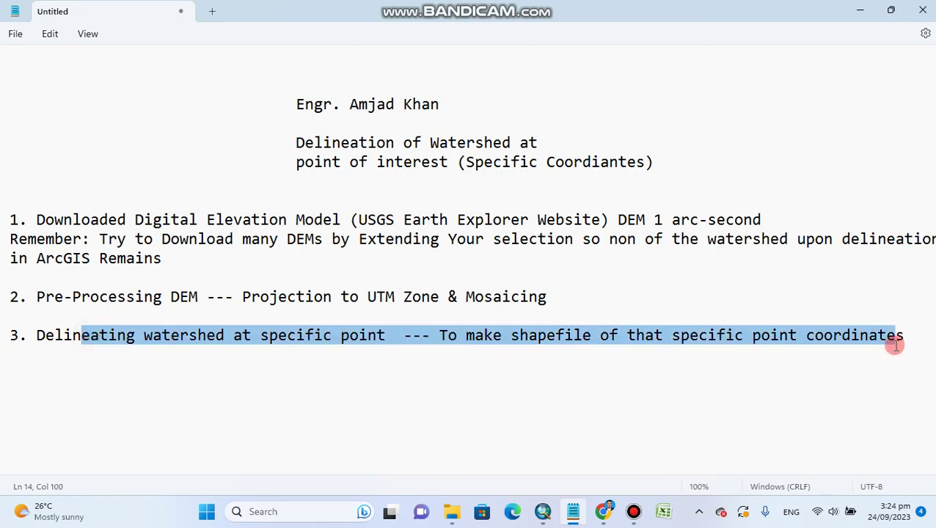
left_click(707, 388)
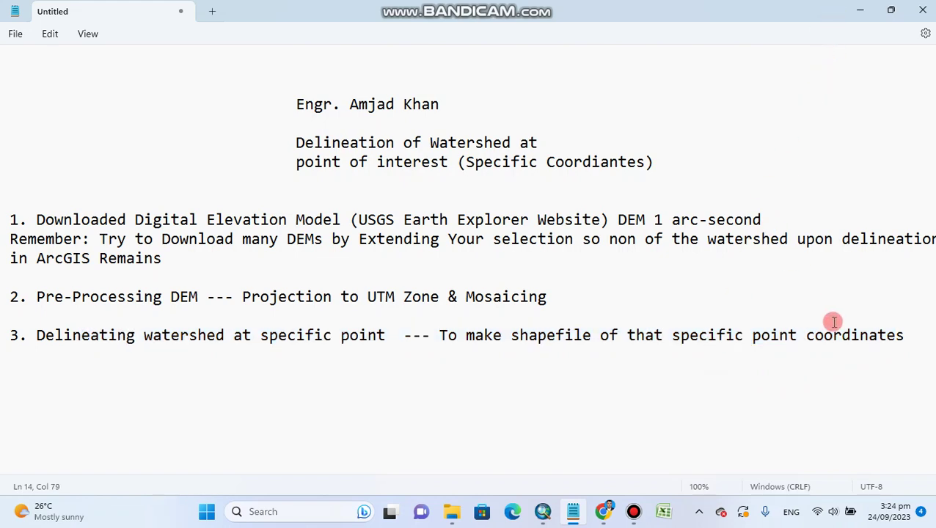
Return to ArcMap, save the DEMO map document and close it, leaving only the desktop in view
left_click(860, 9)
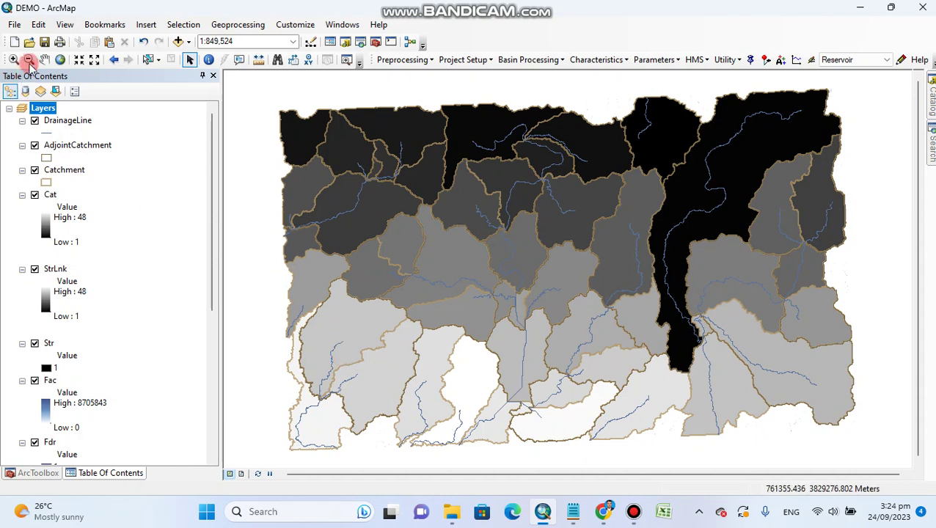
left_click(44, 42)
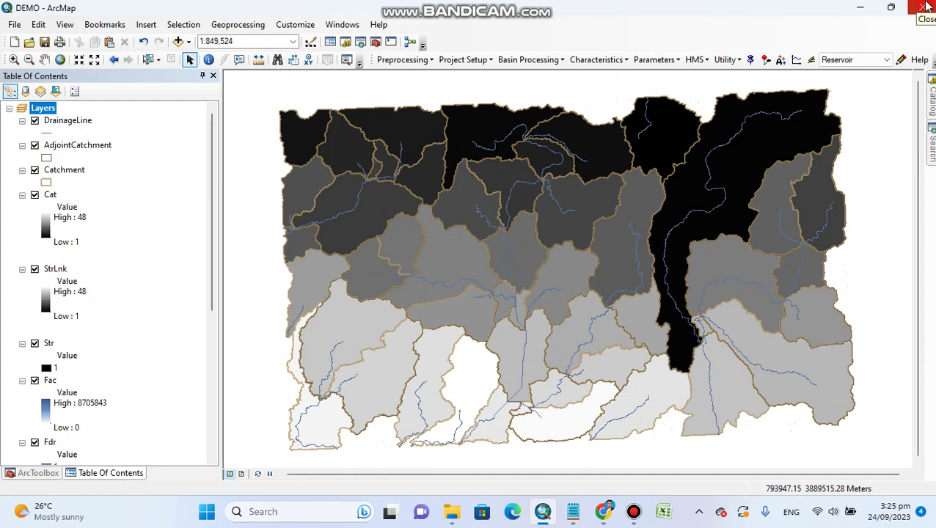
left_click(927, 6)
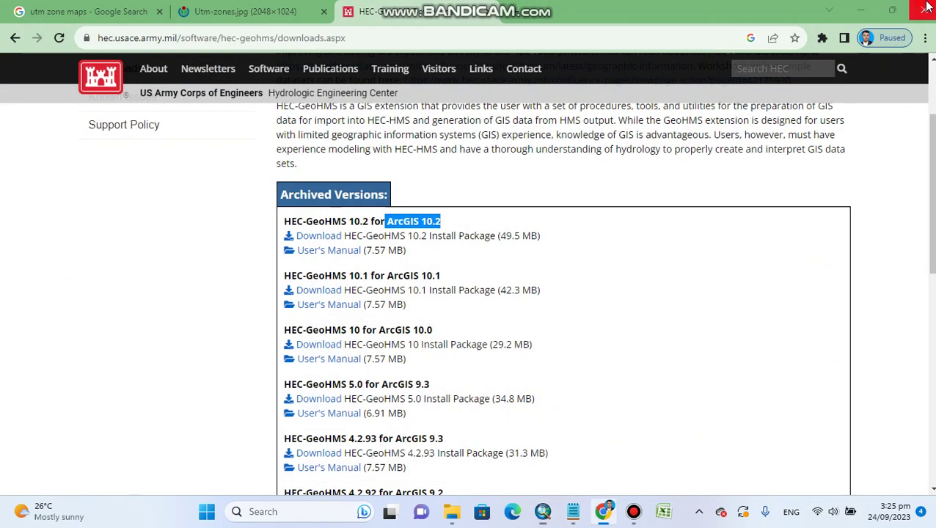
left_click(864, 7)
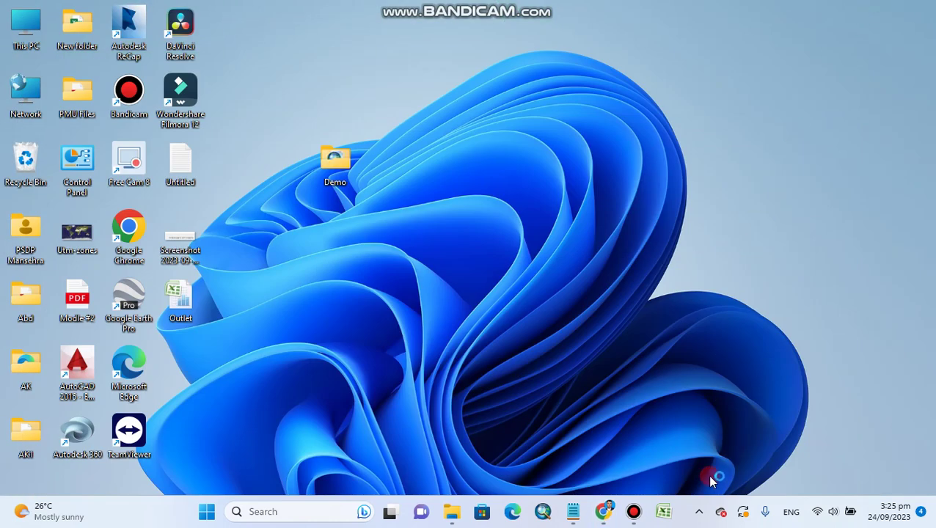
Open the Outlet workbook from the desktop without activating Office, and examine the outlet's X and Y coordinates at an enlarged zoom
double_click(182, 295)
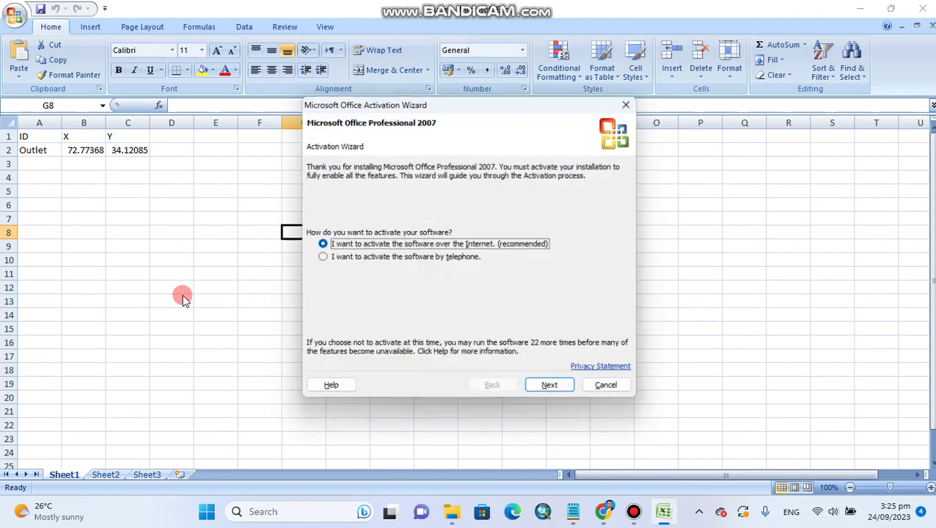
left_click(618, 386)
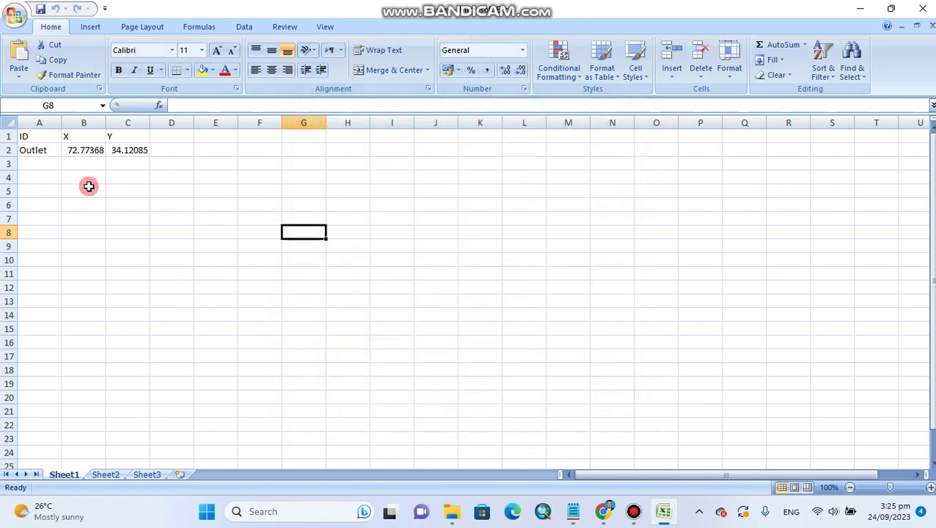
left_click(78, 137)
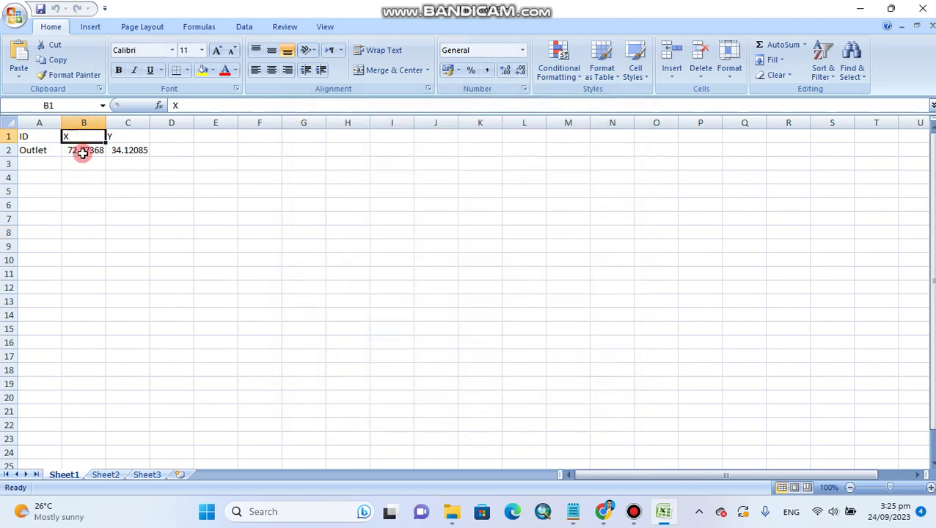
left_click(118, 135)
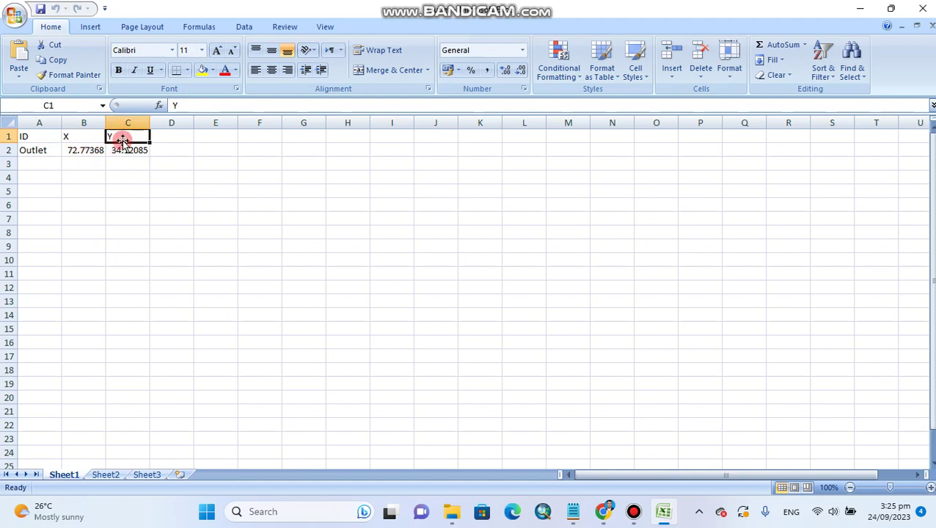
left_click(81, 152)
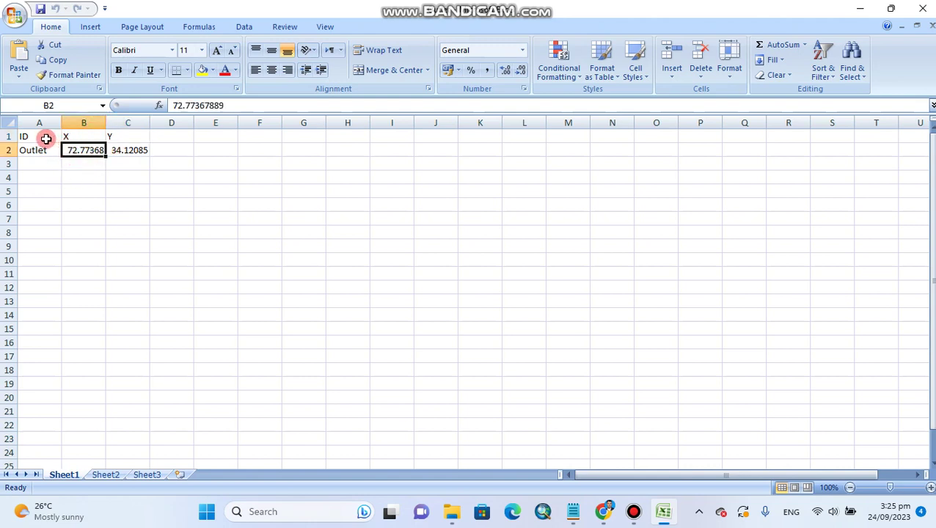
scroll(79, 164, "down", 1)
scroll(81, 165, "up", 1)
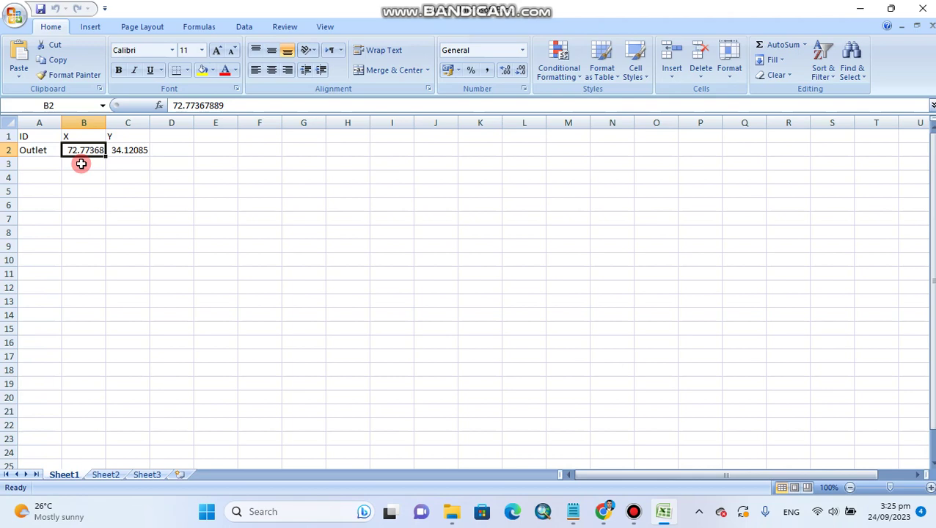
scroll(80, 163, "up", 6, "ctrl")
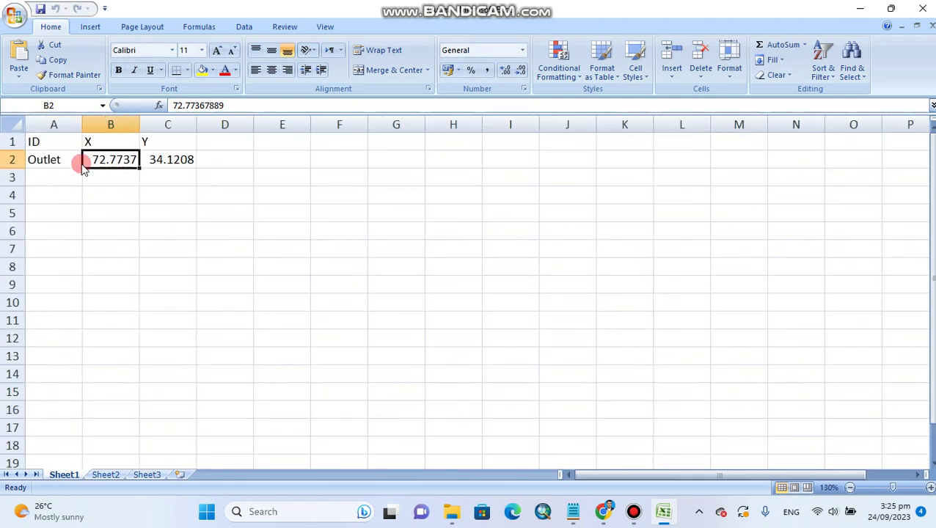
scroll(81, 162, "up", 3, "ctrl")
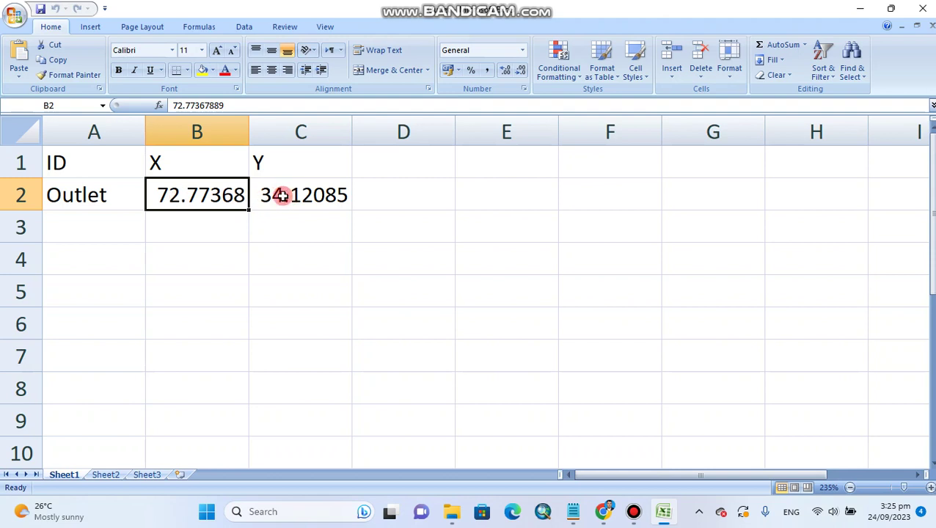
Centre the X and Y header text in cells B1 and C1 of the Outlet sheet
left_click(82, 167)
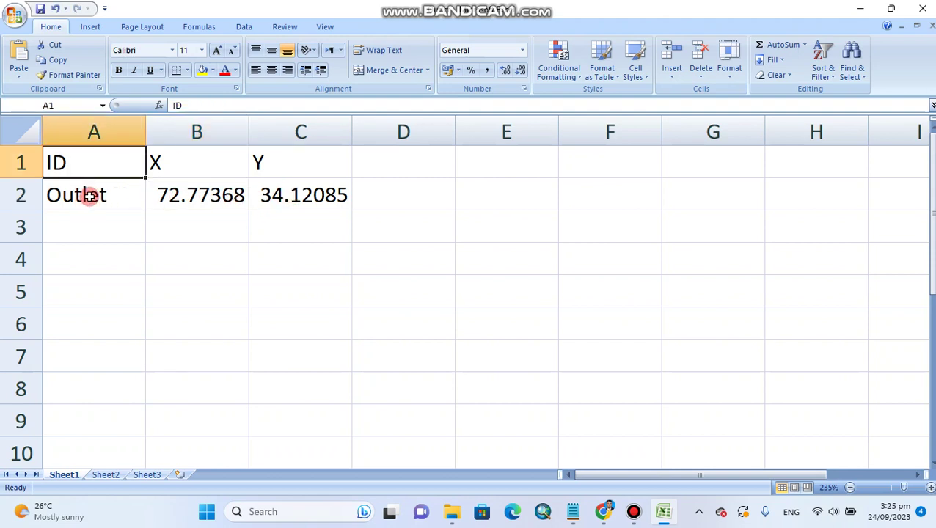
left_click(187, 173)
left_click(272, 70)
left_click(276, 170)
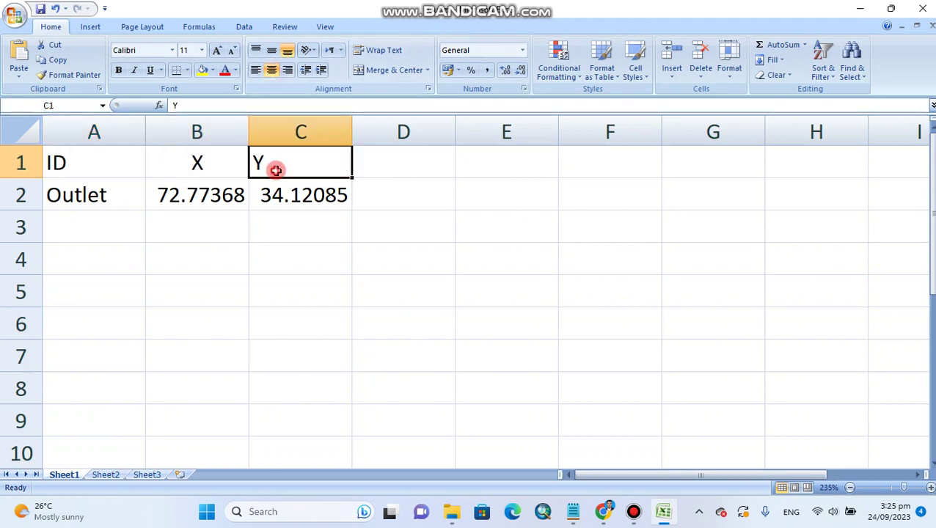
left_click(287, 70)
left_click(272, 69)
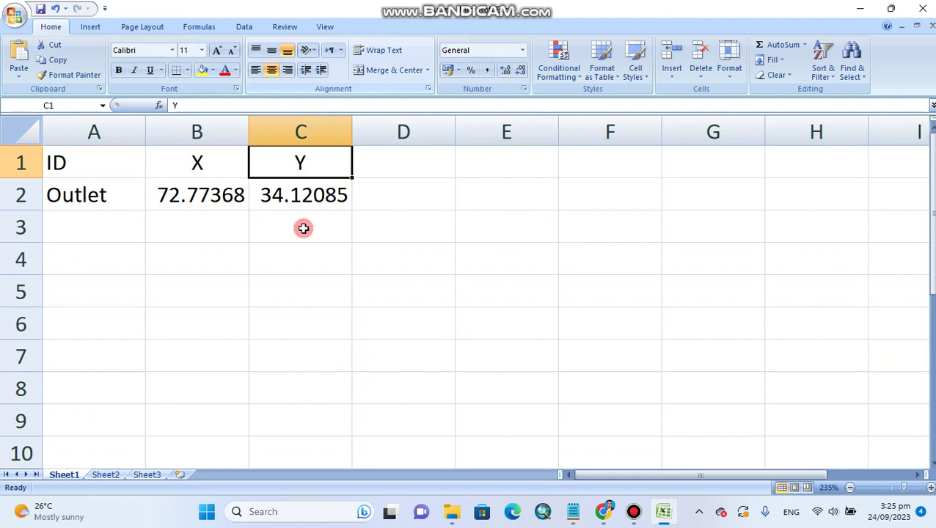
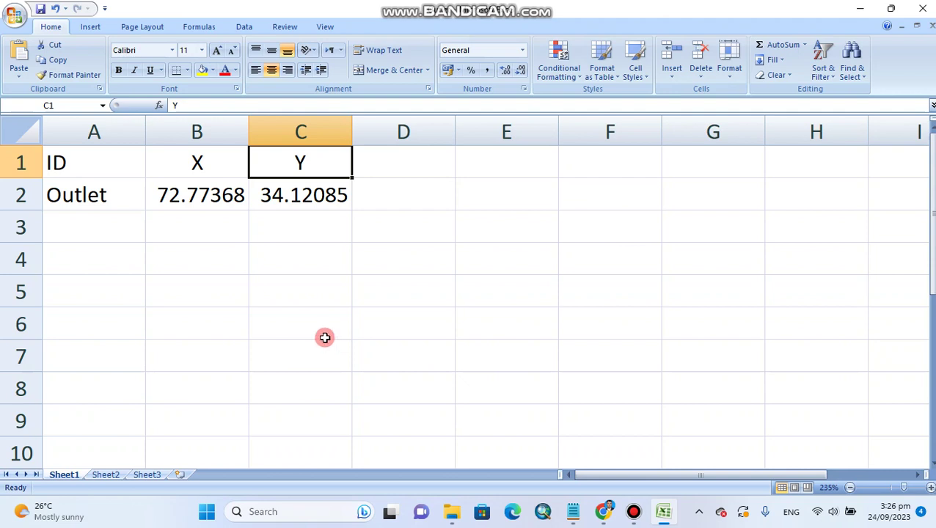
Review the file types available for saving a copy of the Outlet workbook, and leave without saving a copy
left_click(16, 15)
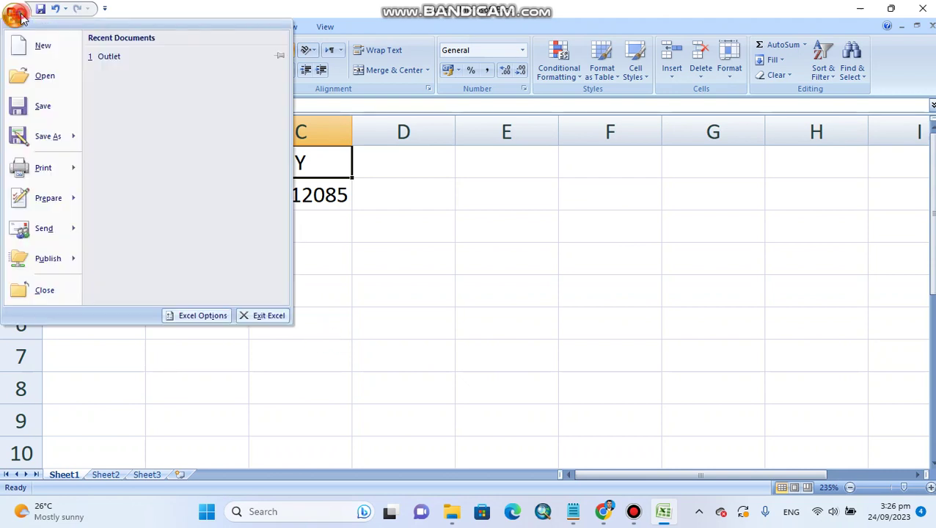
mouse_move(64, 132)
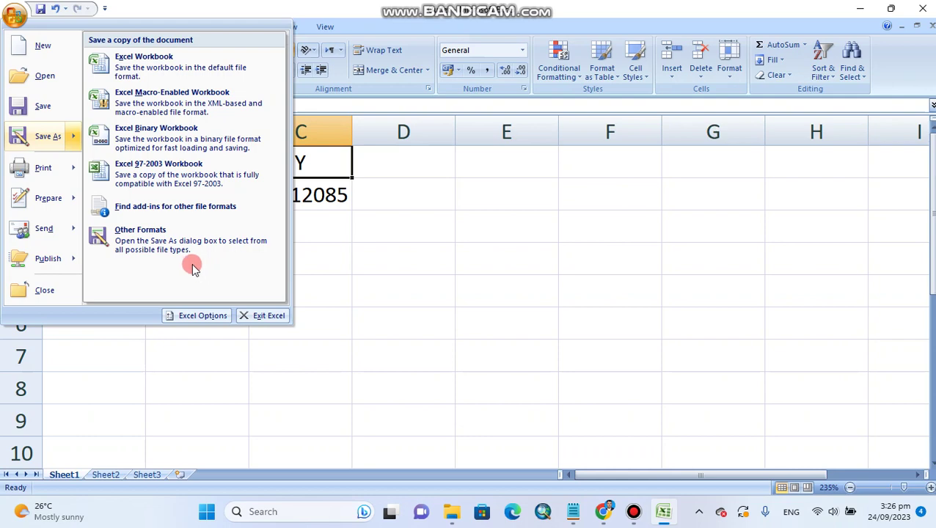
left_click(48, 139)
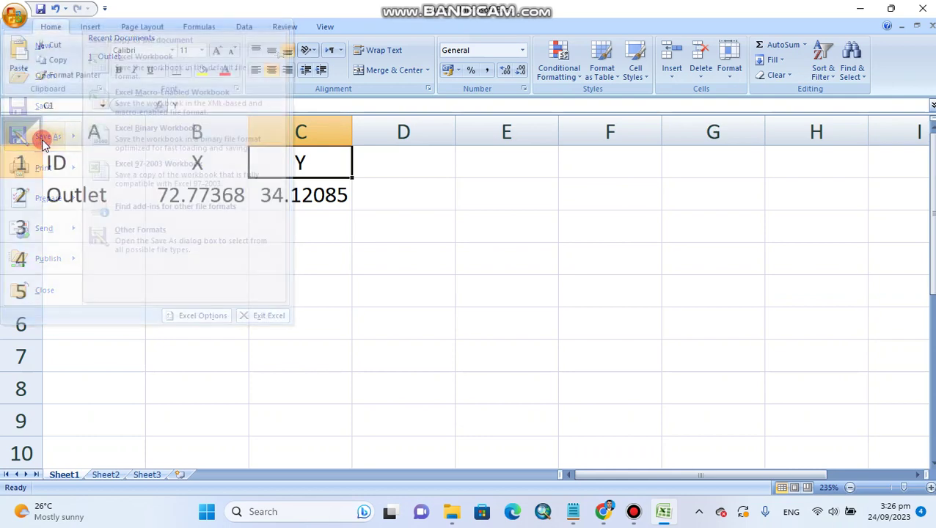
left_click(278, 253)
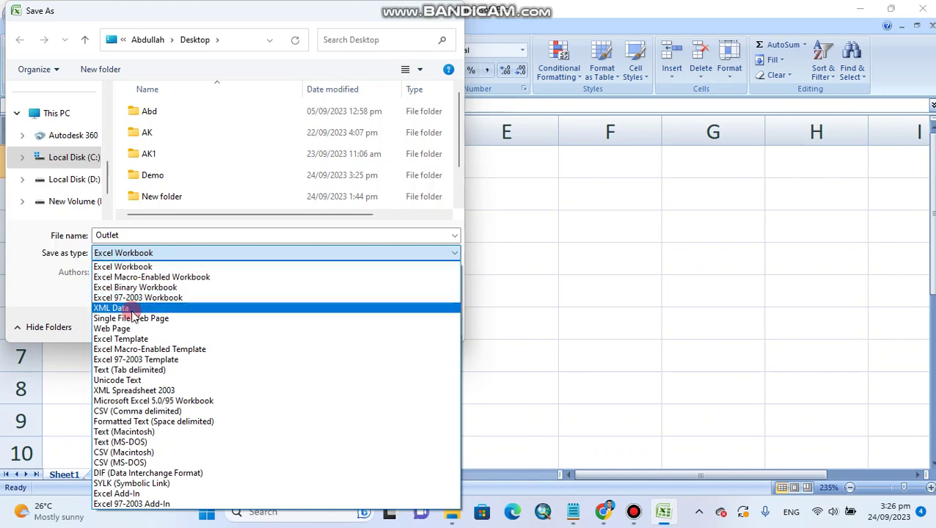
left_click(452, 17)
left_click(452, 17)
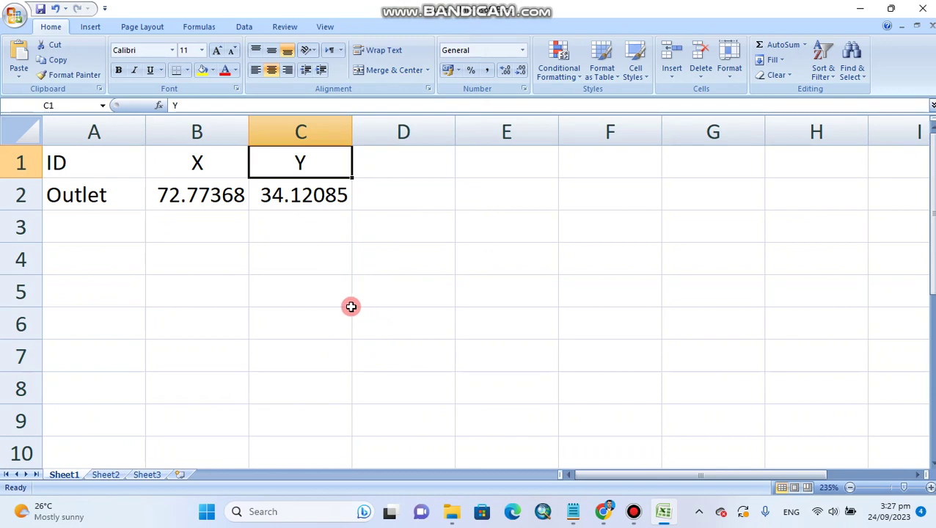
Reduce the sheet zoom to 145% and close the Outlet workbook without saving the changes
scroll(351, 307, "down", 8)
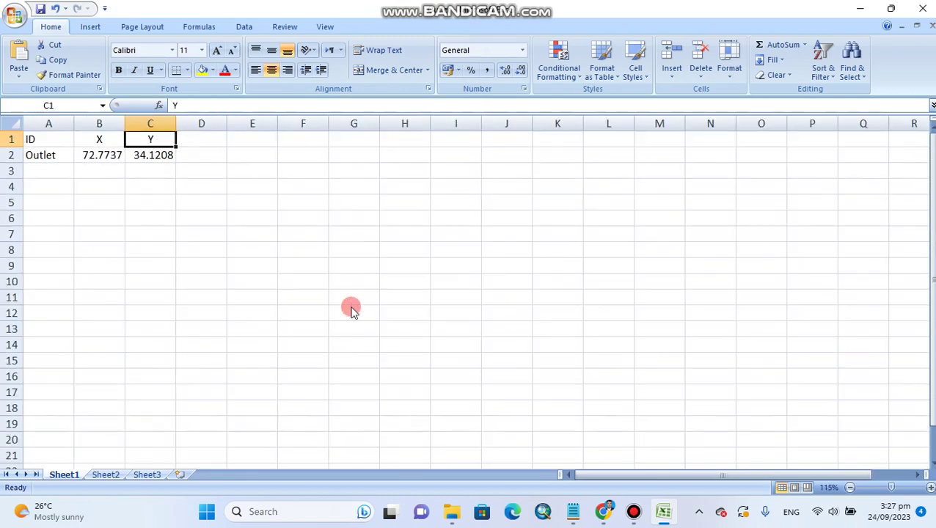
scroll(351, 307, "down", 2)
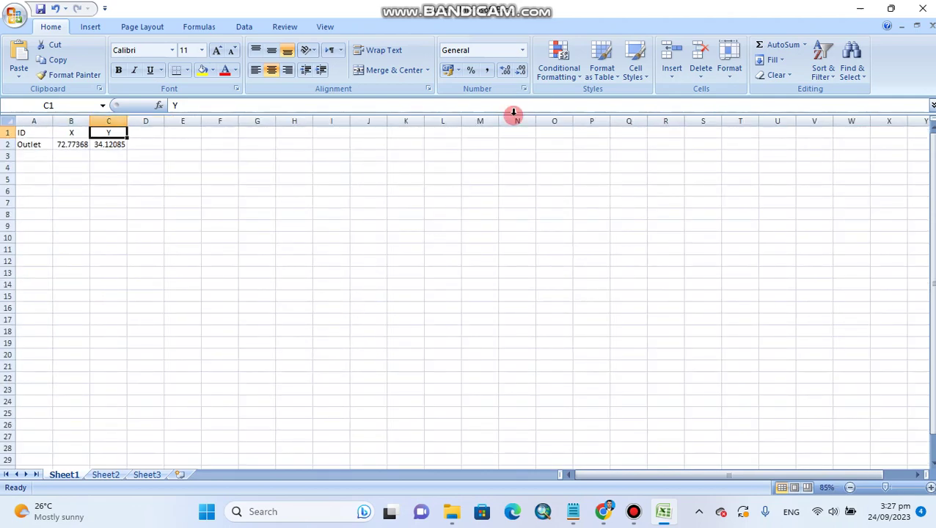
scroll(222, 190, "up", 4)
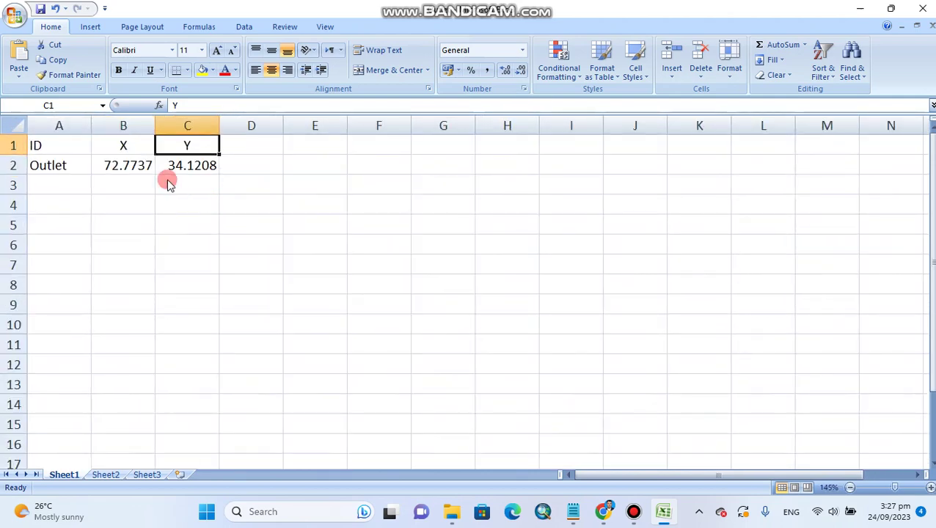
left_click(127, 146)
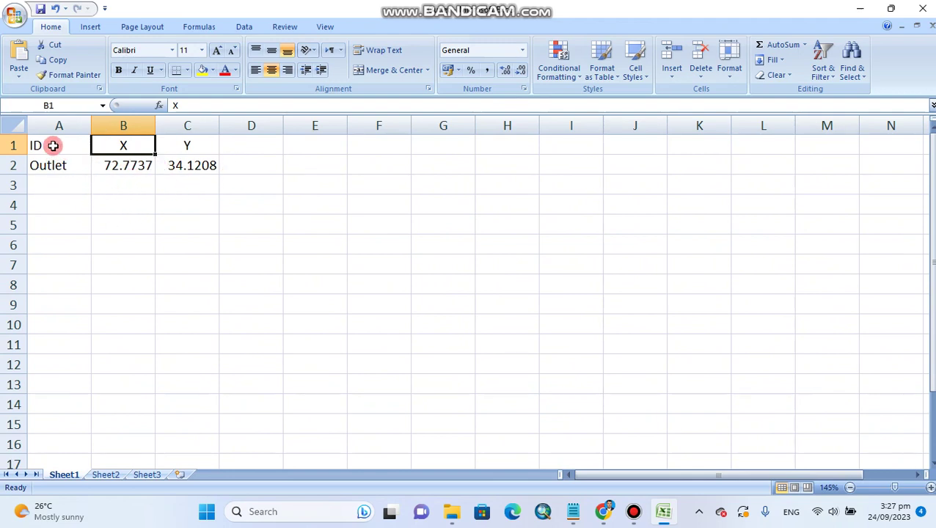
left_click(922, 8)
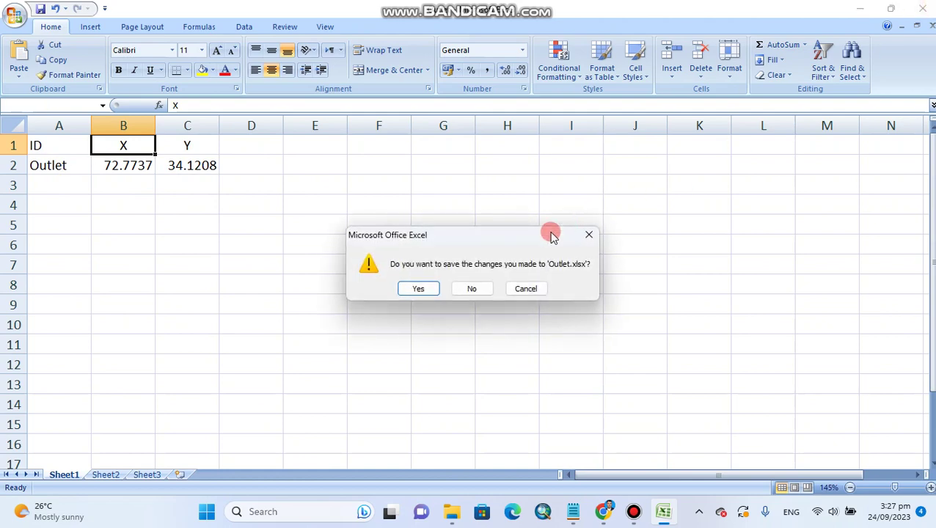
left_click(482, 288)
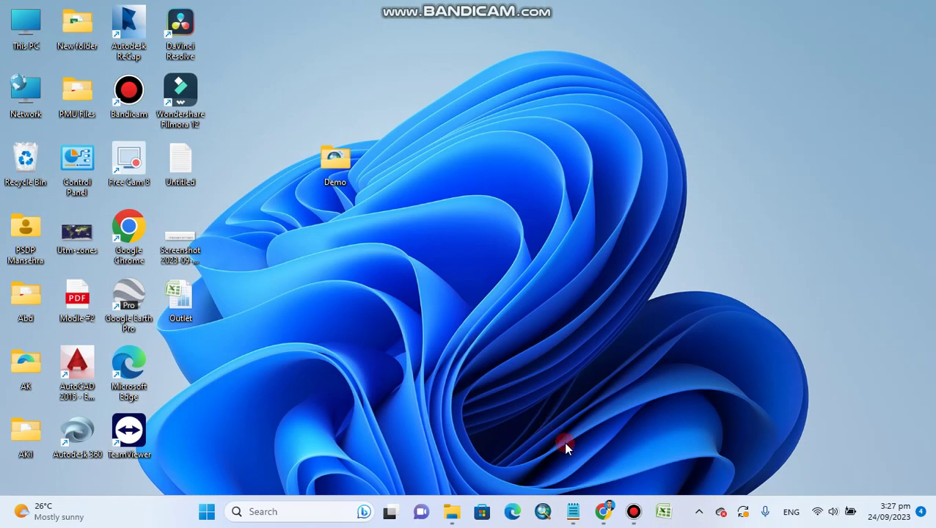
Start ArcMap and dismiss the Getting Started dialog to work in a blank, untitled map
left_click(543, 514)
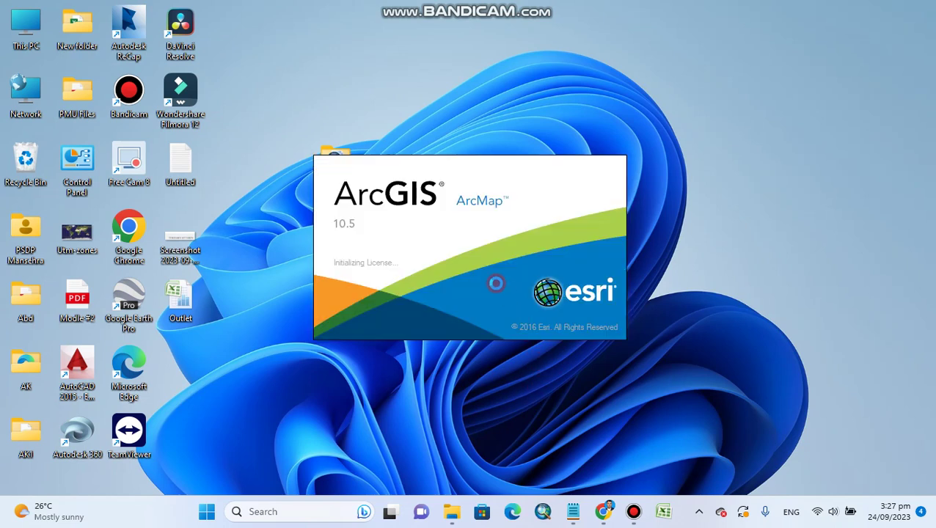
left_click(633, 512)
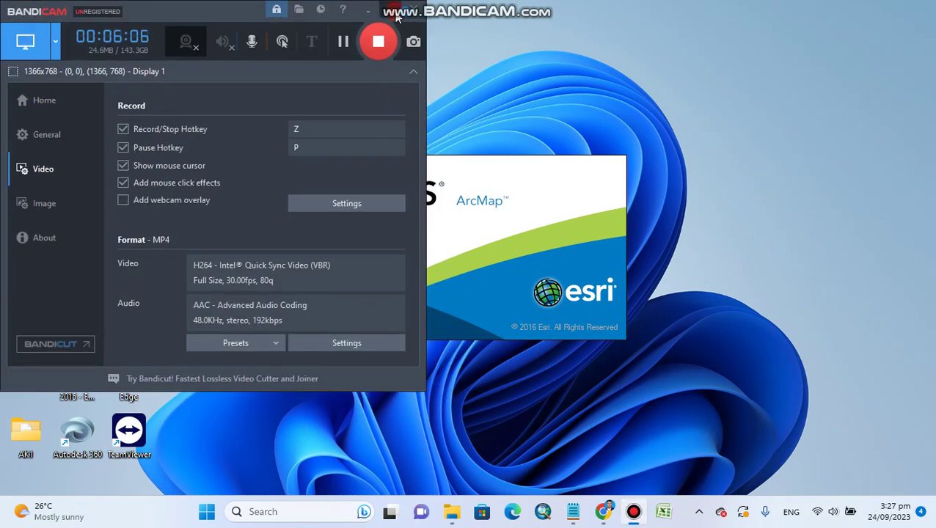
left_click(396, 16)
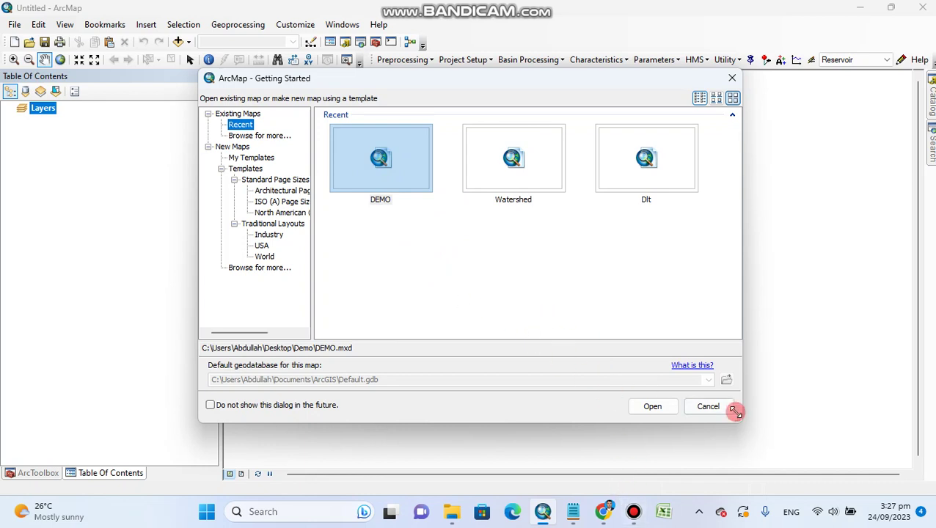
left_click(709, 406)
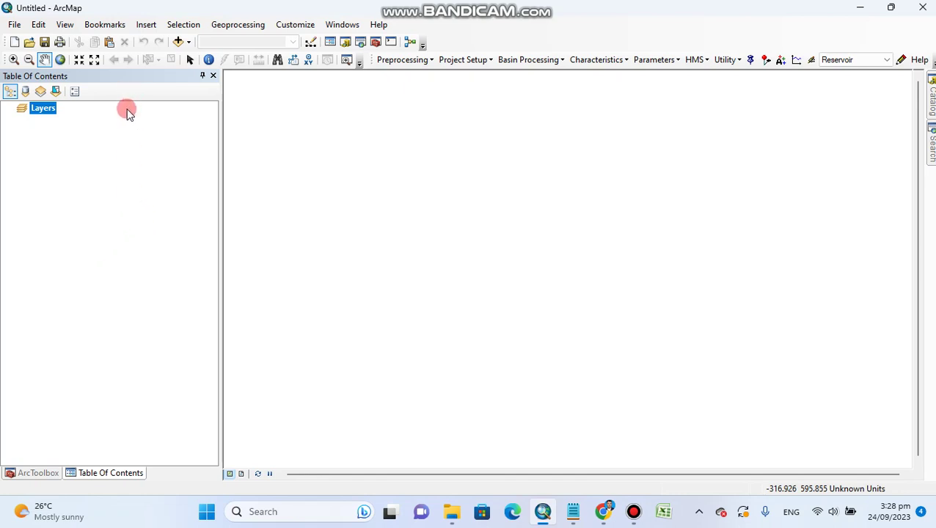
Start adding data to the map, browsing to the Desktop folder and into the Outlet.xlsx workbook
left_click(177, 42)
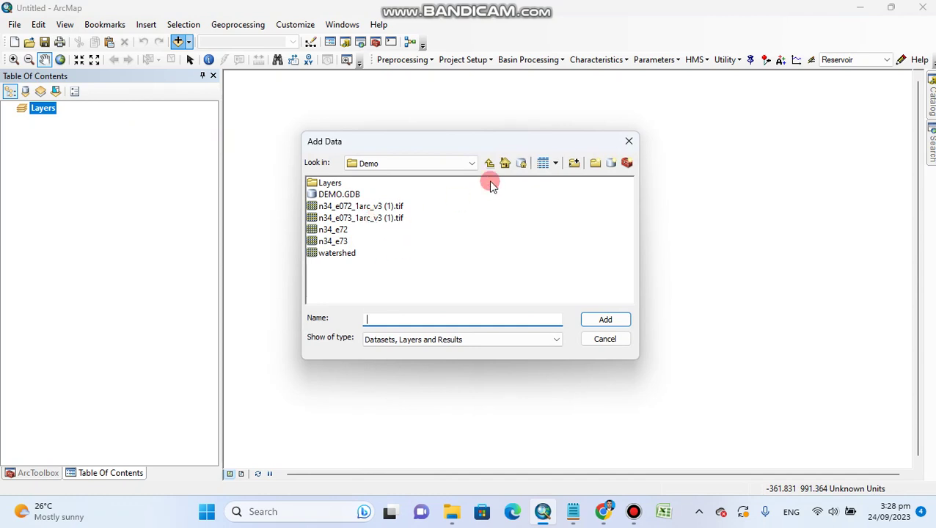
left_click(472, 165)
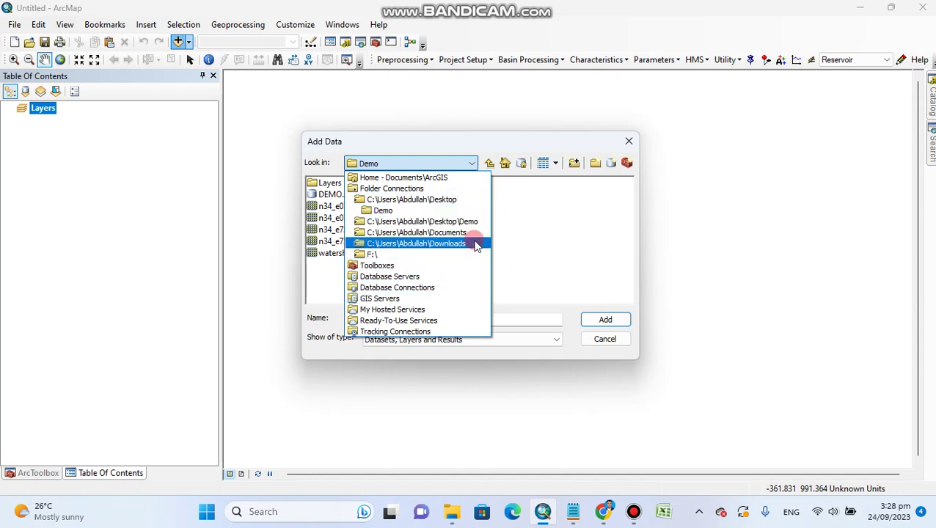
left_click(424, 200)
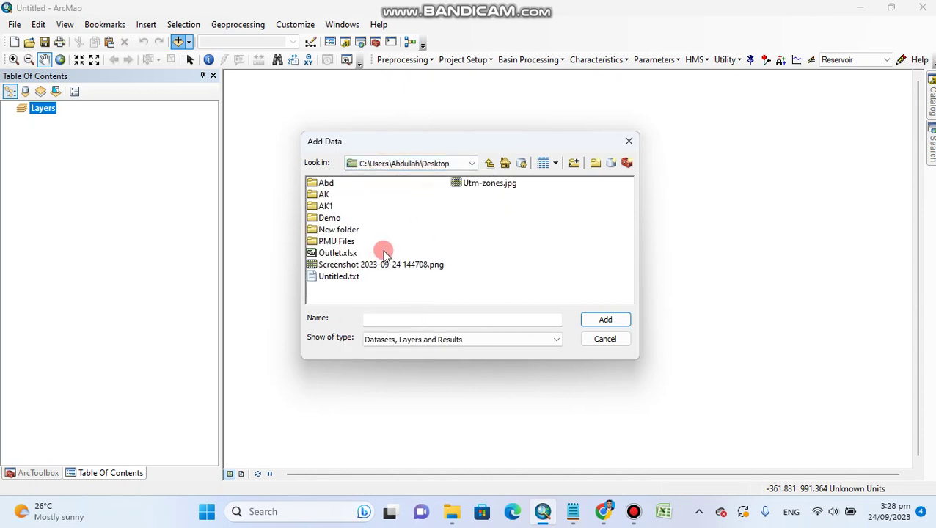
left_click(336, 253)
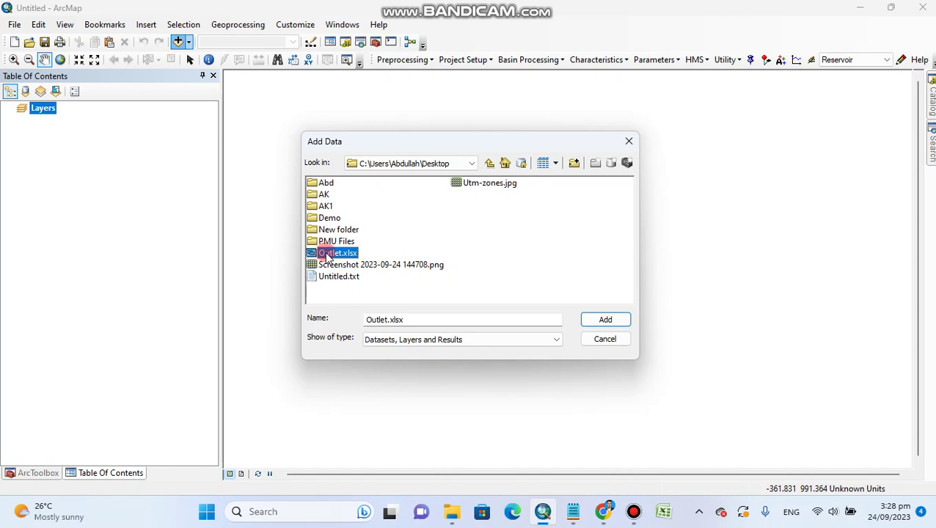
left_click(606, 327)
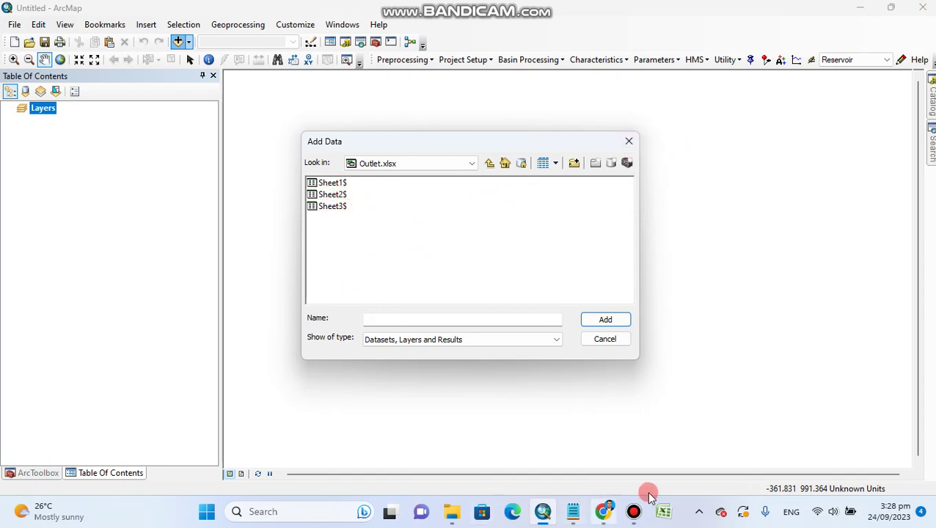
right_click(663, 511)
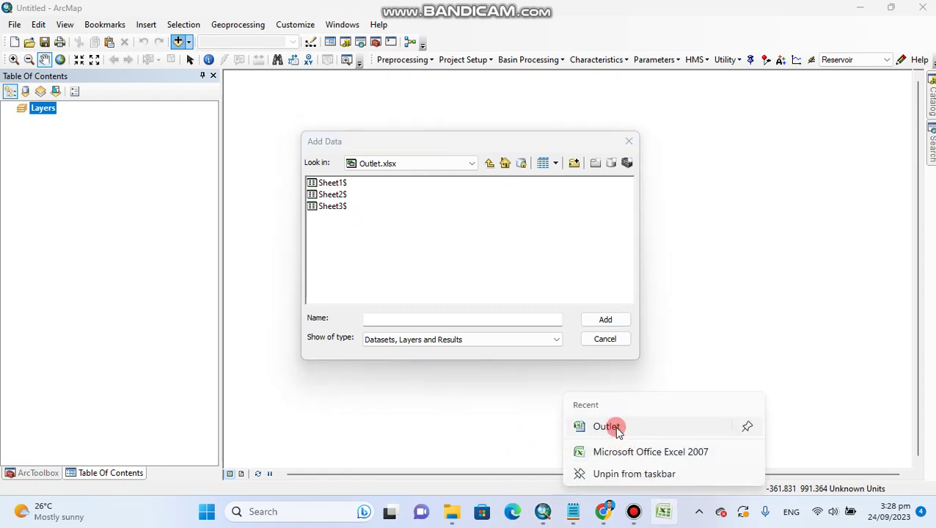
left_click(608, 427)
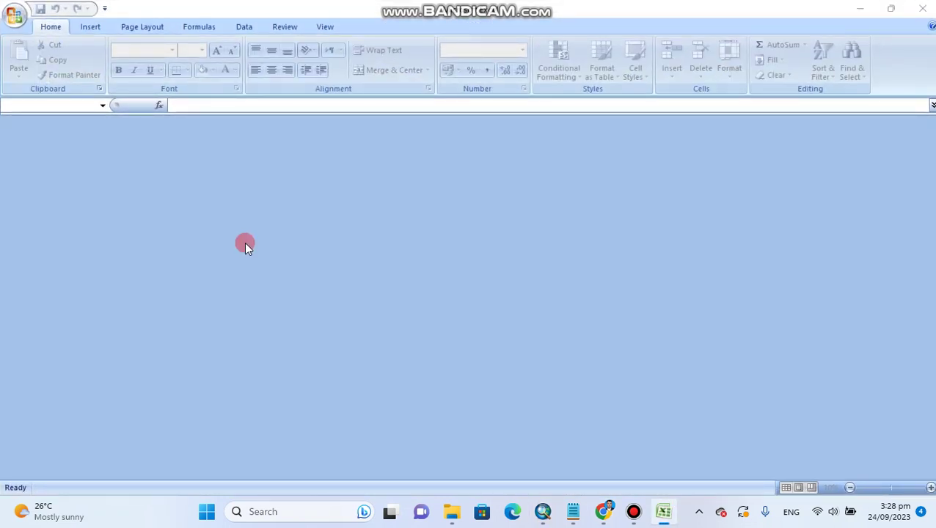
left_click(468, 291)
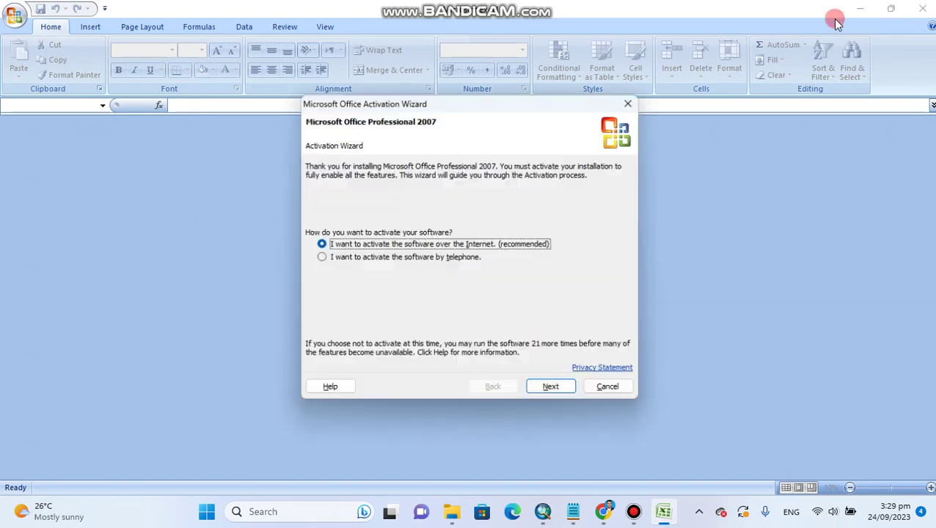
left_click(628, 104)
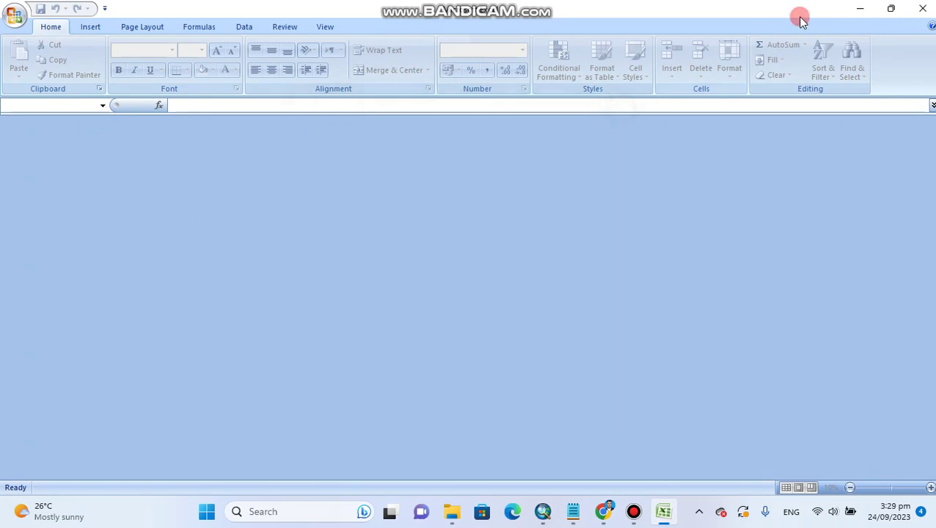
left_click(926, 7)
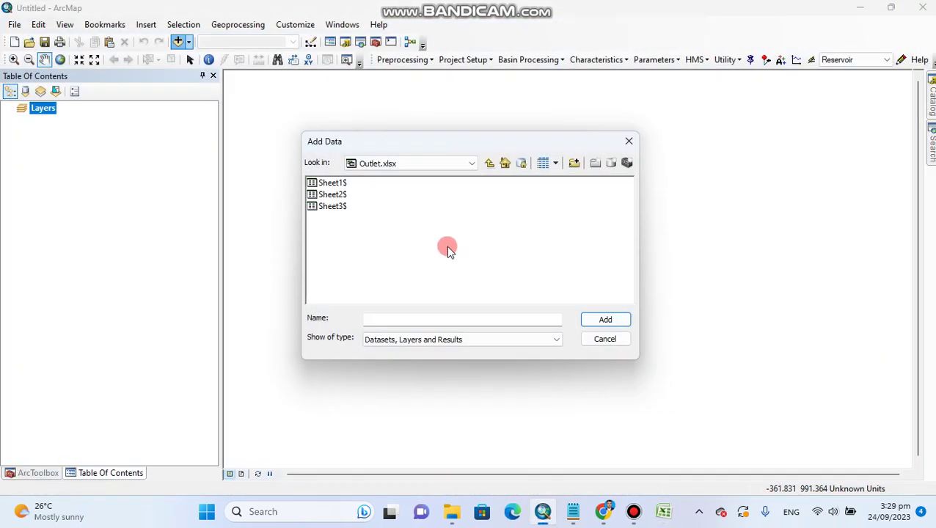
Add the Sheet1$ table from Outlet.xlsx to the map
left_click(333, 184)
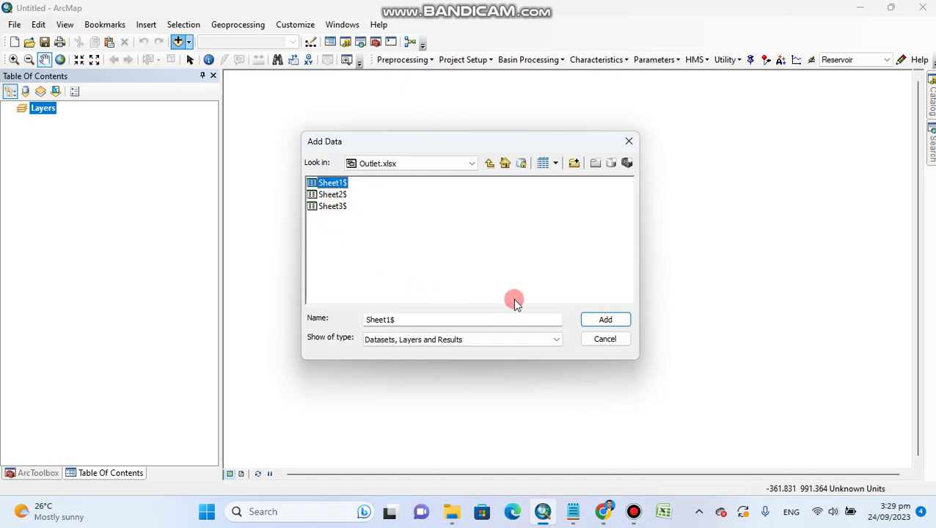
left_click(604, 319)
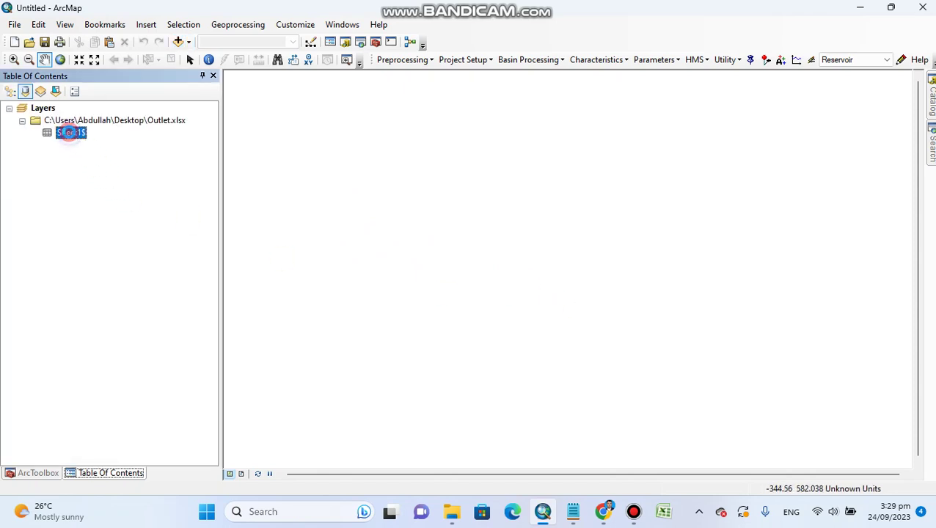
Start displaying the XY data of the Sheet1$ table and open the input coordinate system for editing
right_click(70, 136)
mouse_move(148, 194)
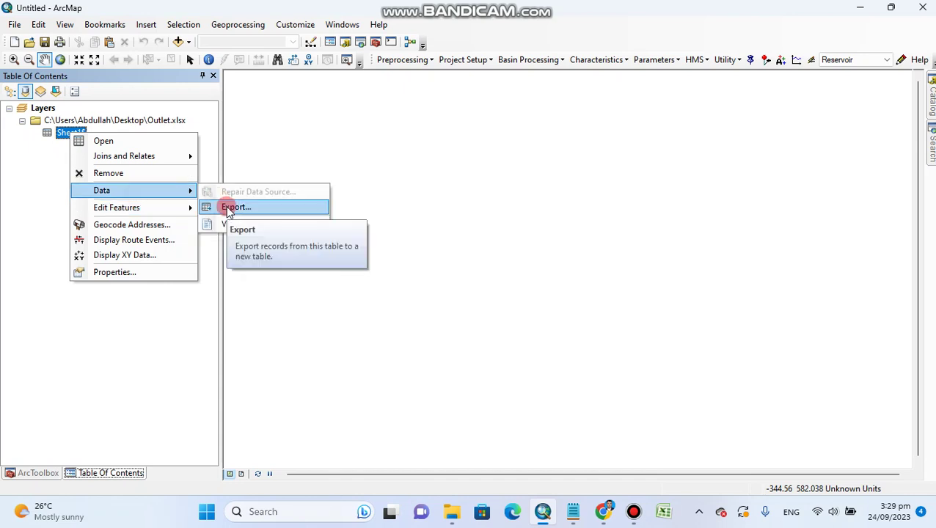
left_click(146, 254)
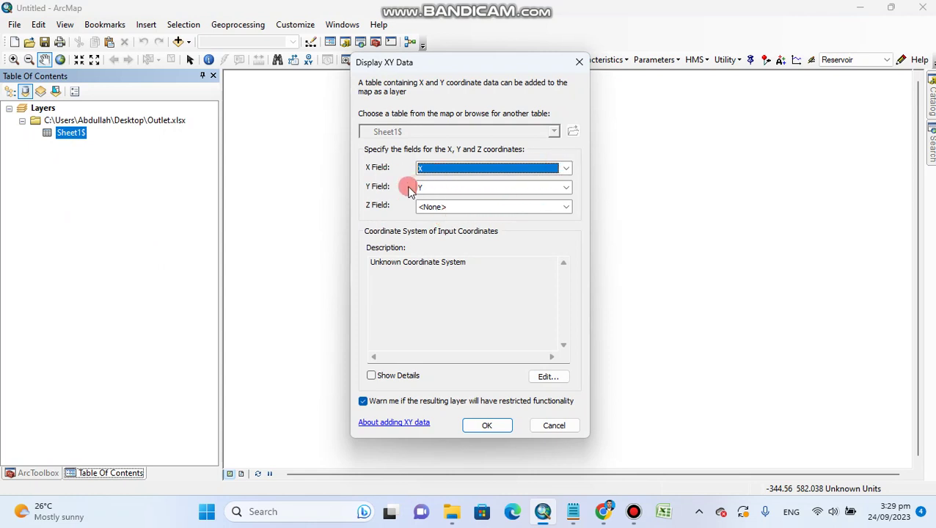
left_click(549, 377)
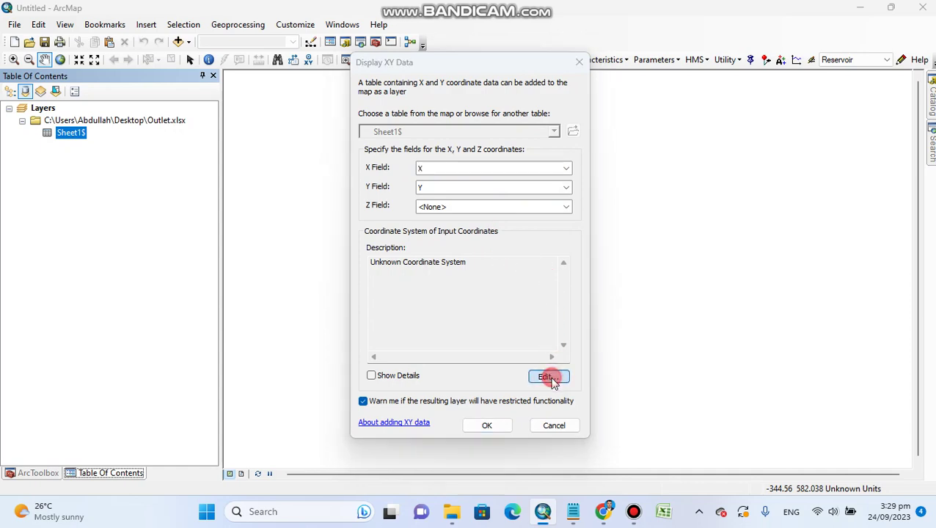
Set the input coordinates to the geographic coordinate system WGS 1984 and plot the table's point as a map layer
left_click_drag(473, 68, 710, 69)
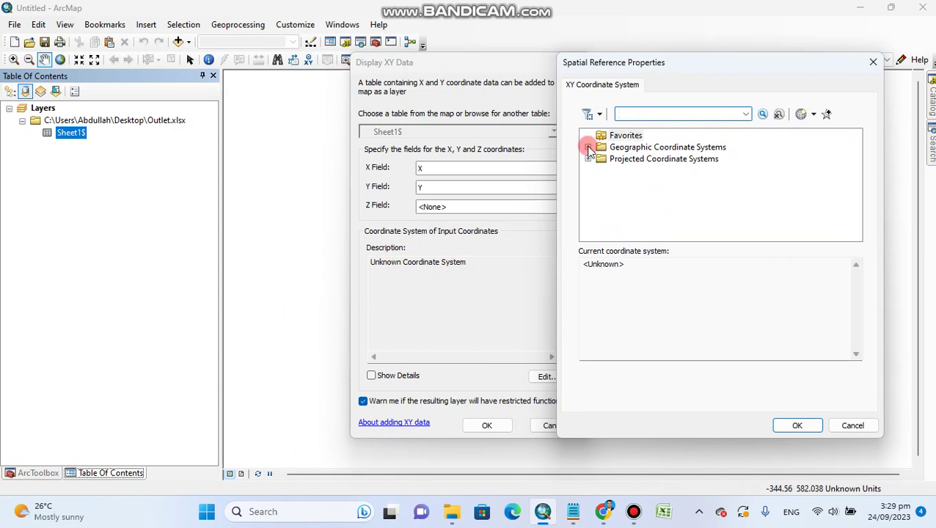
left_click(648, 147)
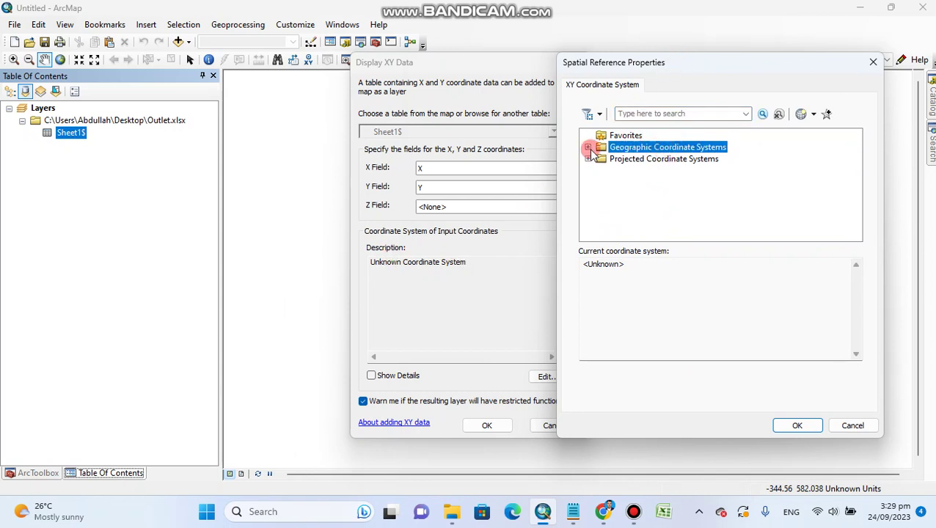
left_click(626, 151)
left_click(588, 147)
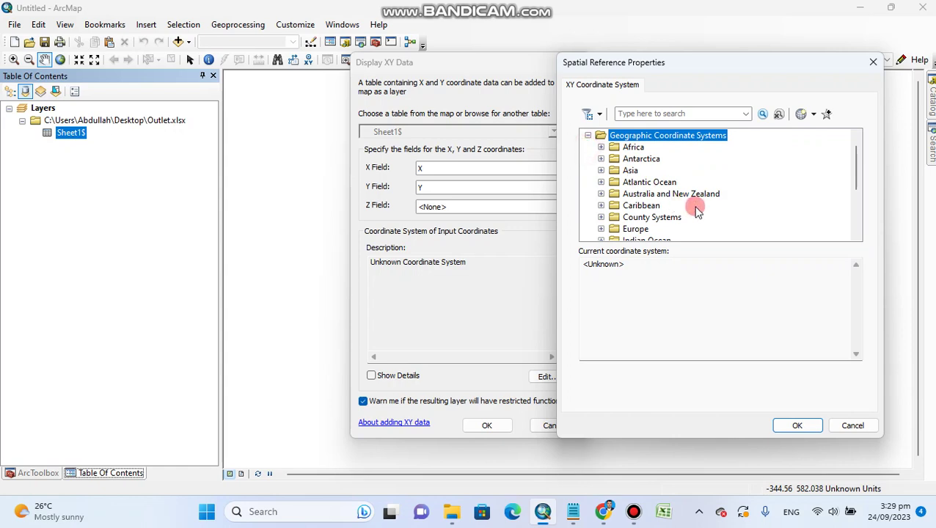
scroll(689, 204, "down", 3)
left_click(601, 217)
scroll(612, 215, "down", 5)
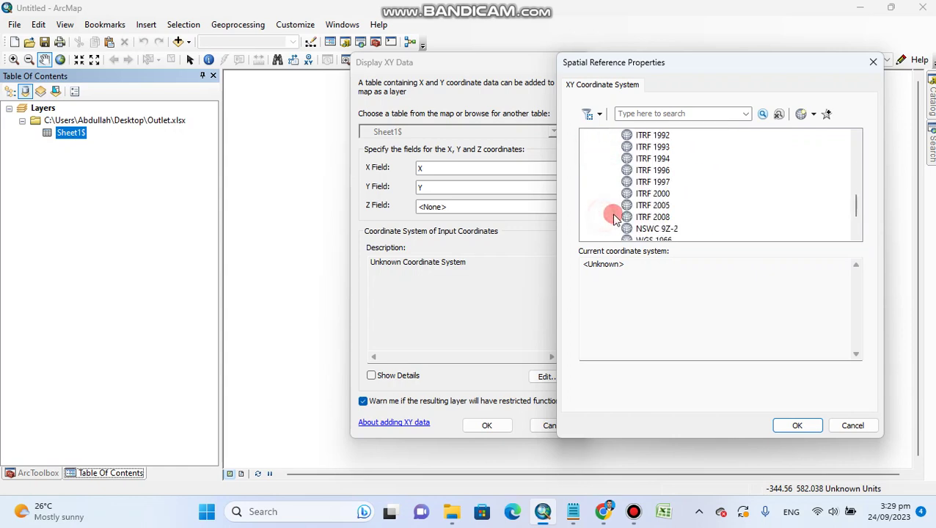
left_click(633, 217)
left_click(796, 426)
left_click(461, 258)
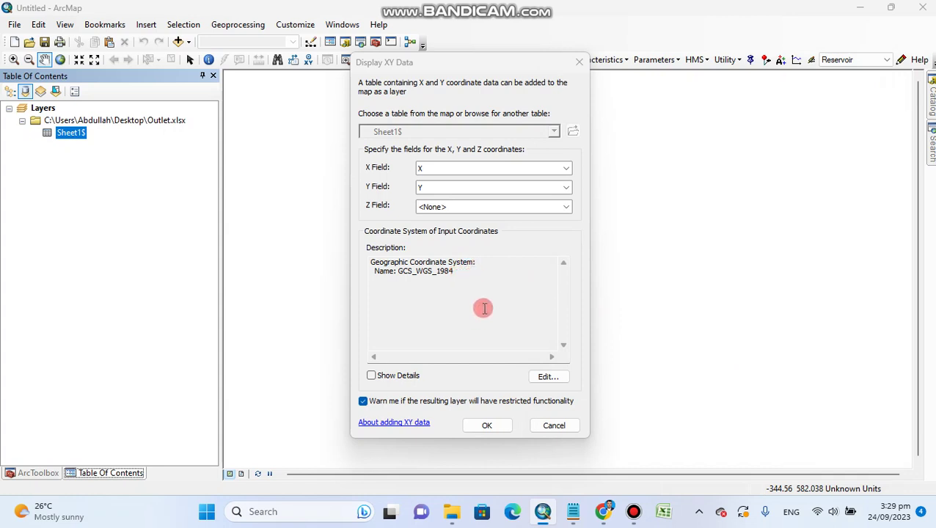
left_click(490, 427)
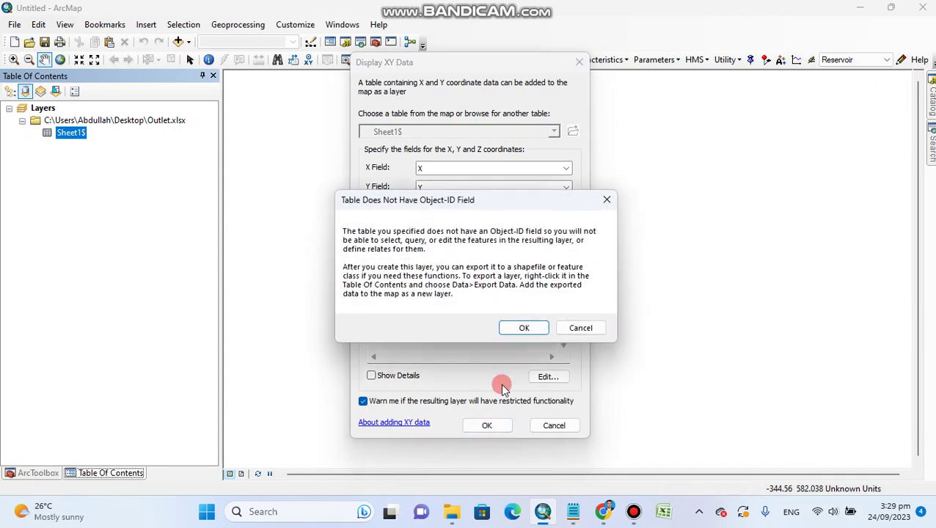
left_click(522, 326)
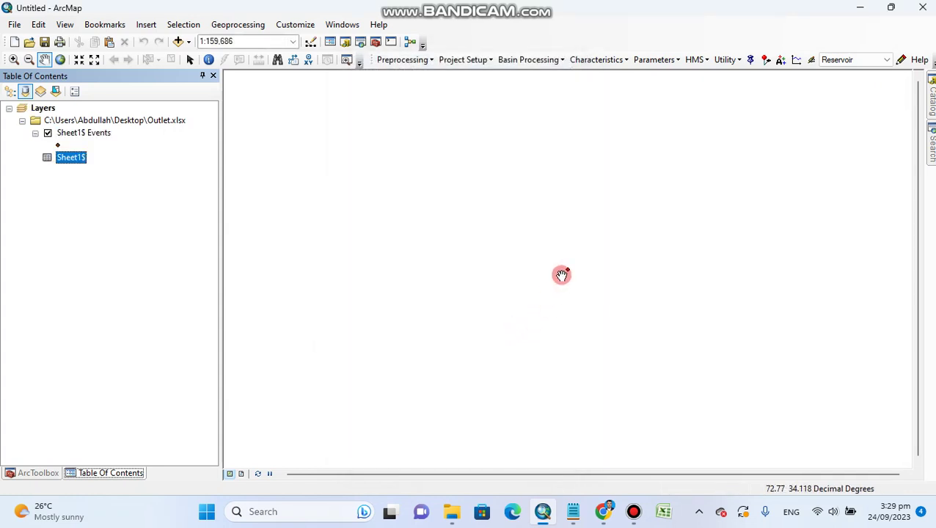
right_click(71, 133)
mouse_move(180, 370)
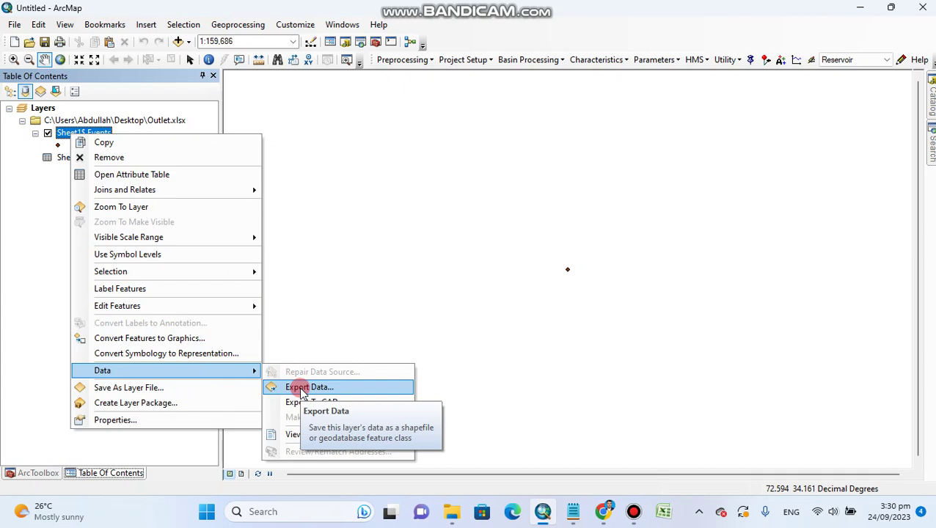
left_click(32, 200)
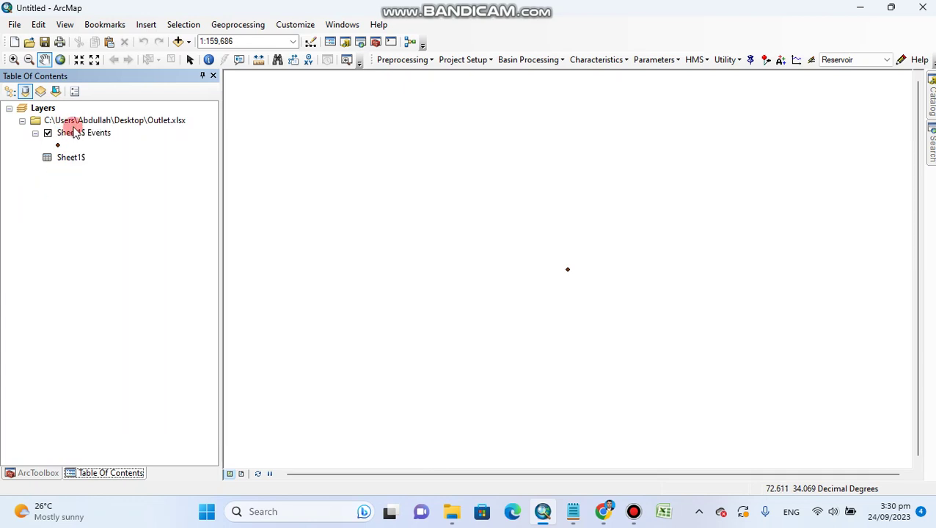
left_click(47, 134)
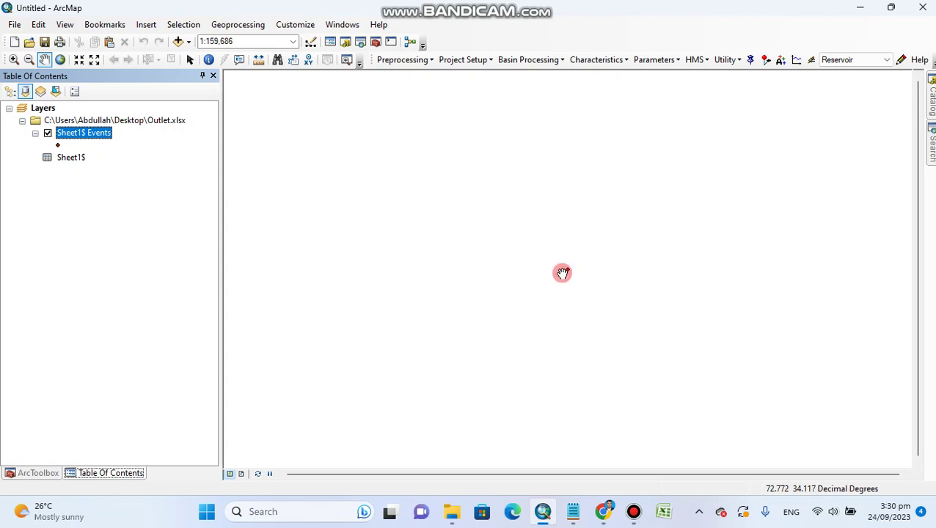
Switch to the Select Elements tool and start exporting the Sheet1$ Events layer's data, browsing to the Desktop\Demo folder for the output
left_click(187, 60)
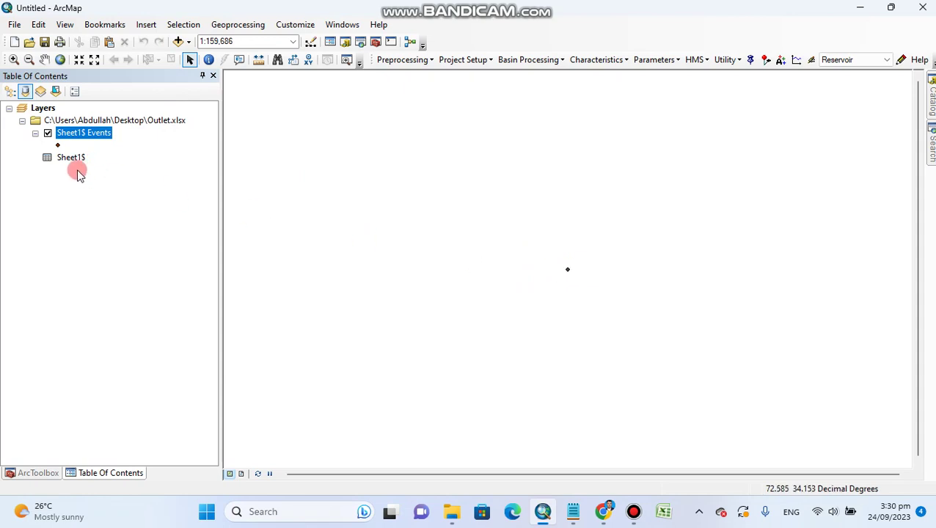
right_click(71, 134)
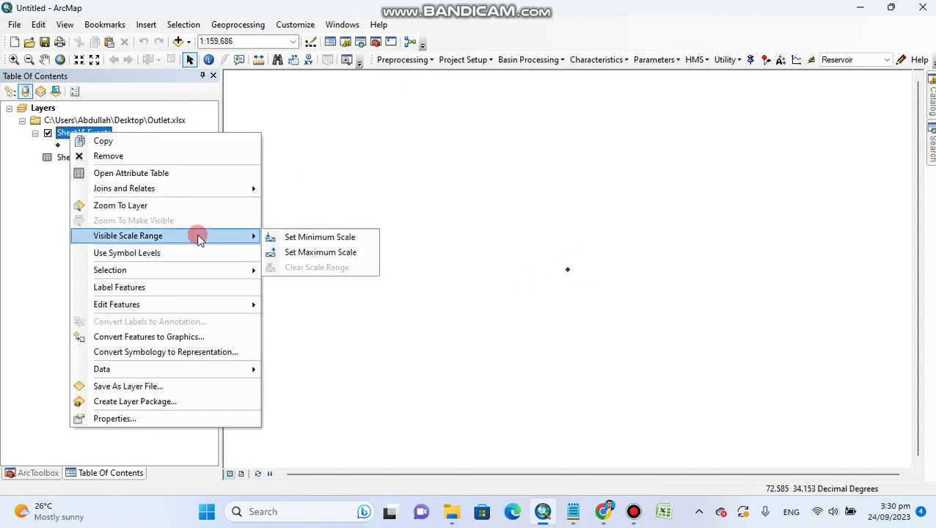
mouse_move(209, 369)
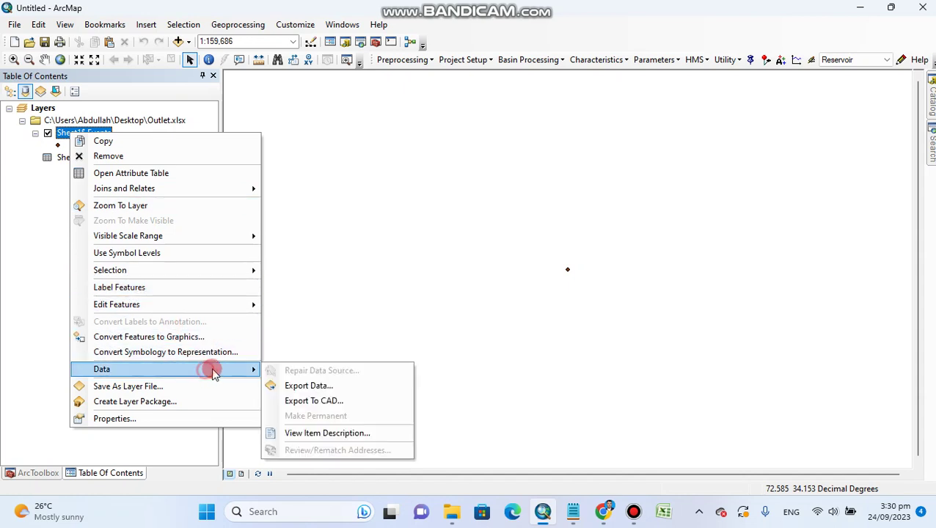
left_click(315, 389)
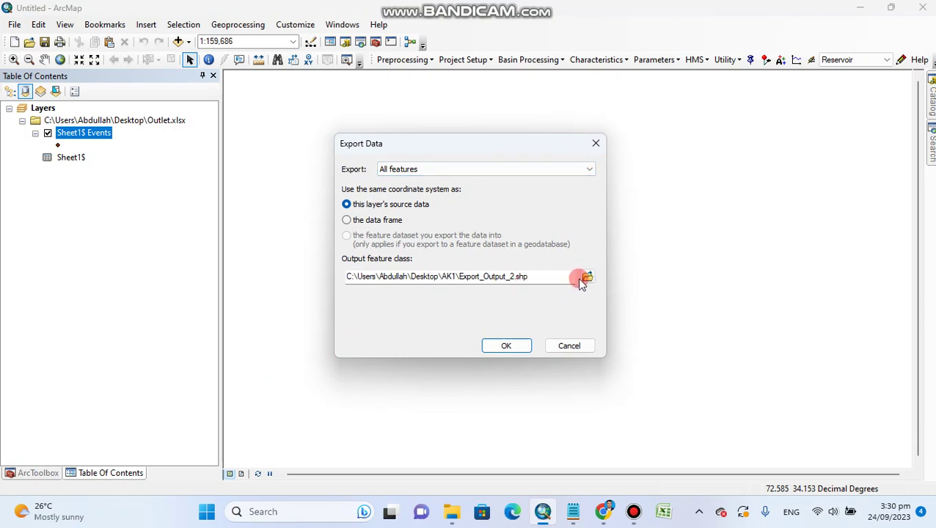
left_click(523, 276)
left_click(588, 275)
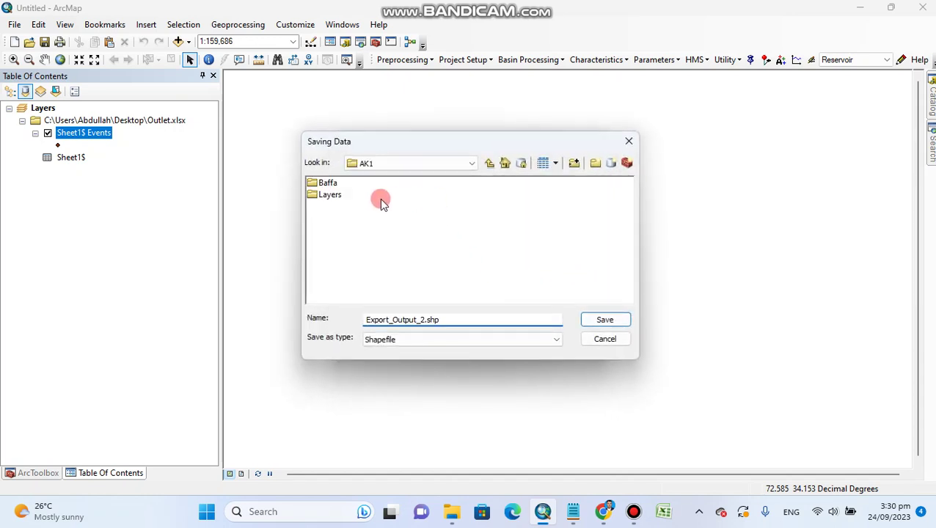
left_click(471, 164)
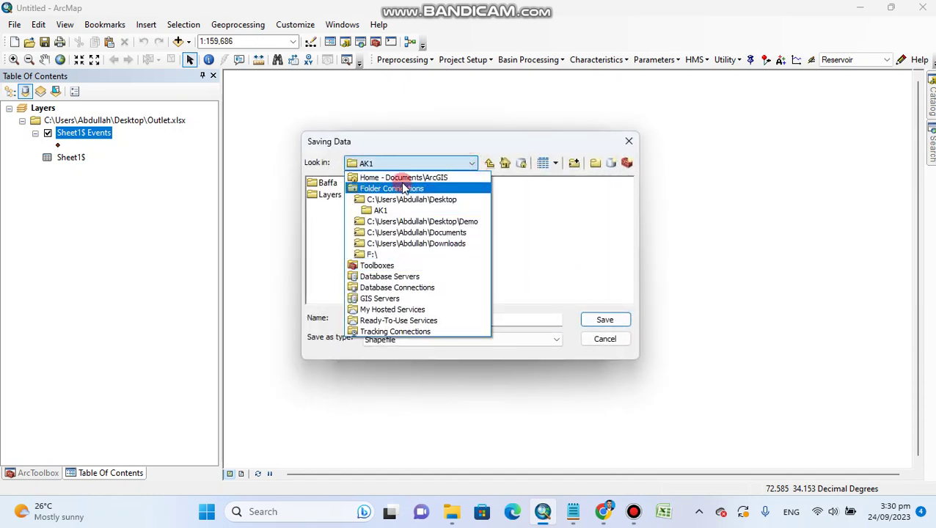
left_click(451, 222)
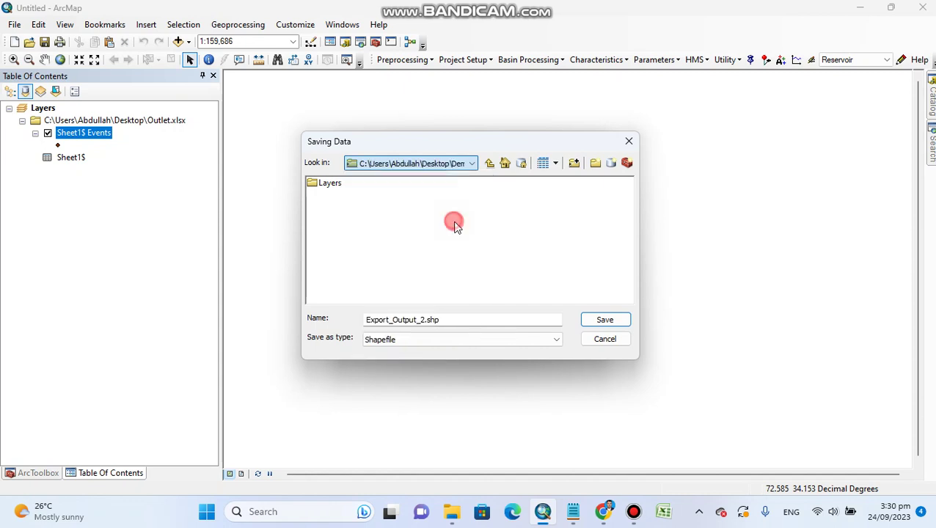
left_click(471, 162)
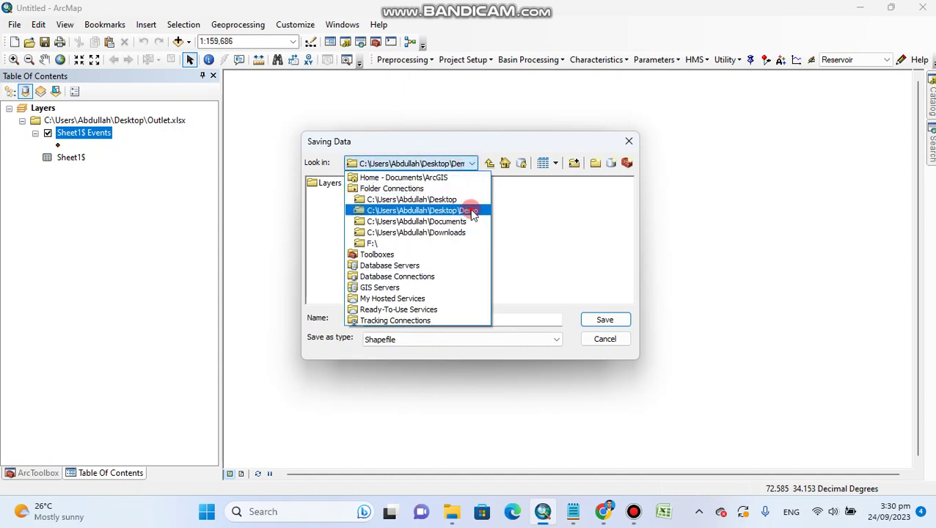
left_click(472, 211)
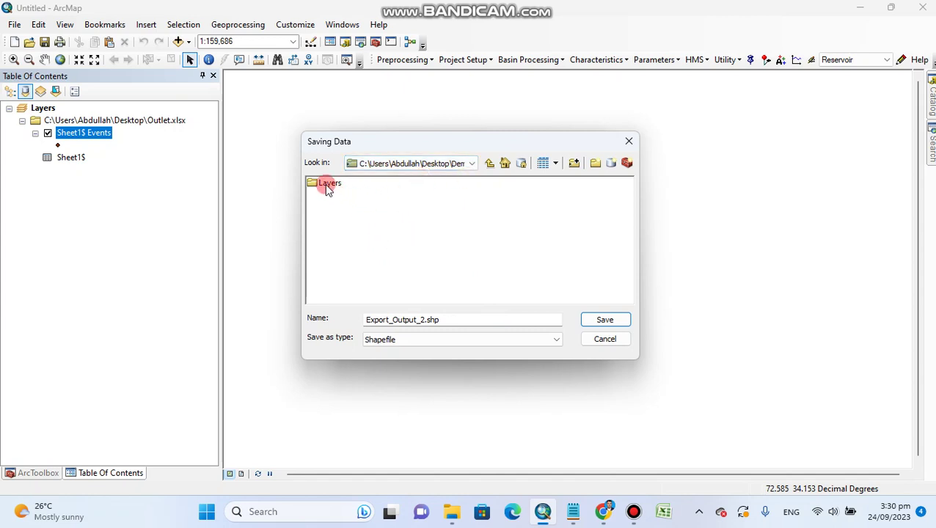
Name the output Outlet.shp with the Shapefile type, run the export and add the exported data to the map as a layer
left_click(423, 320)
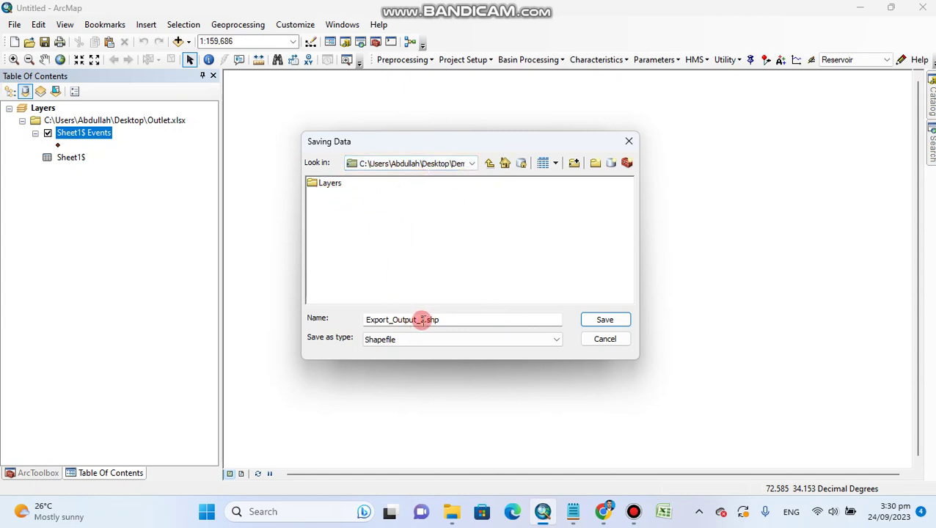
left_click(423, 320)
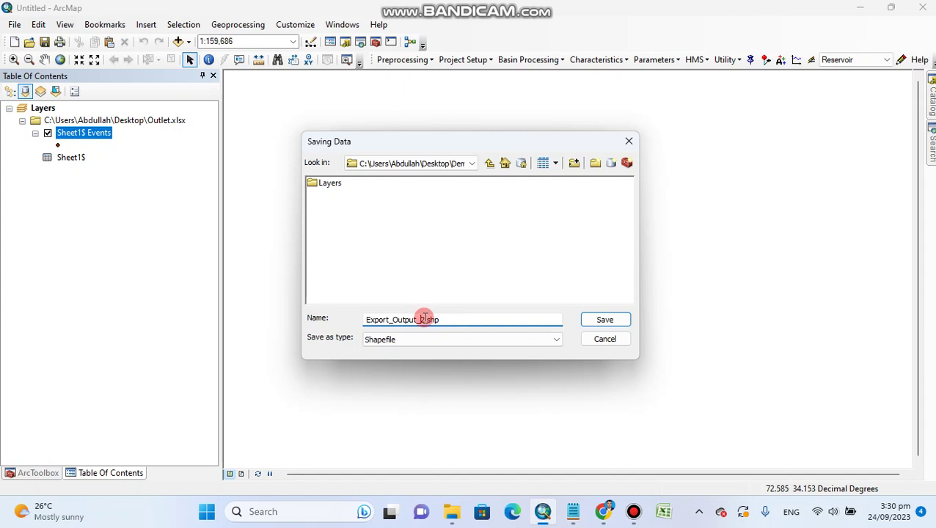
left_click_drag(424, 318, 349, 339)
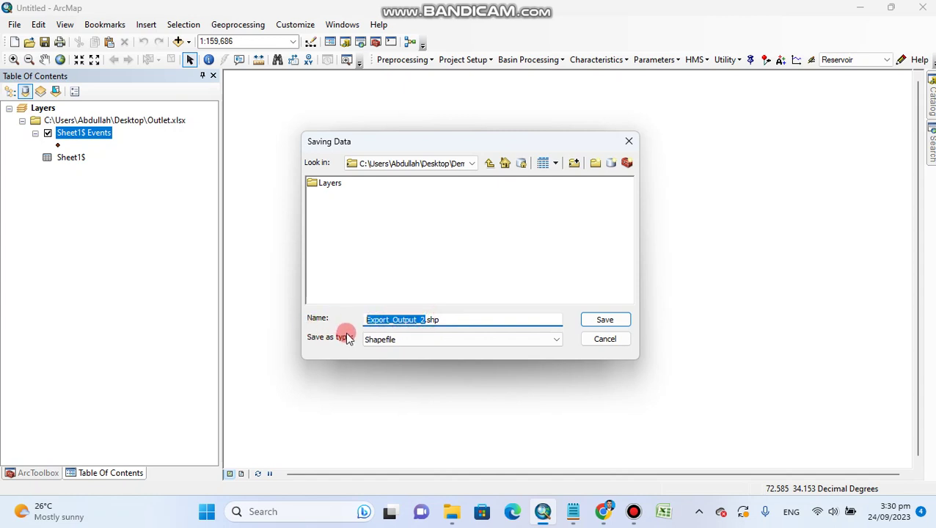
type("O")
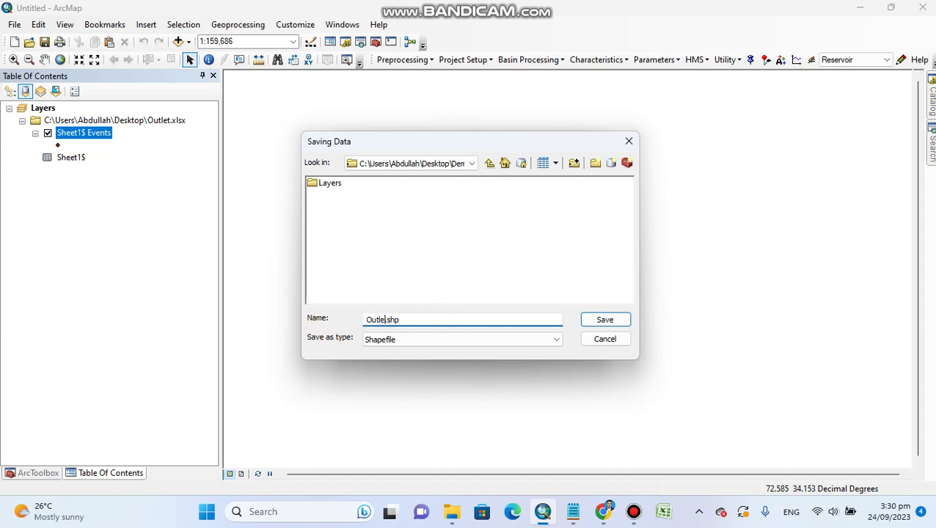
type("utlet")
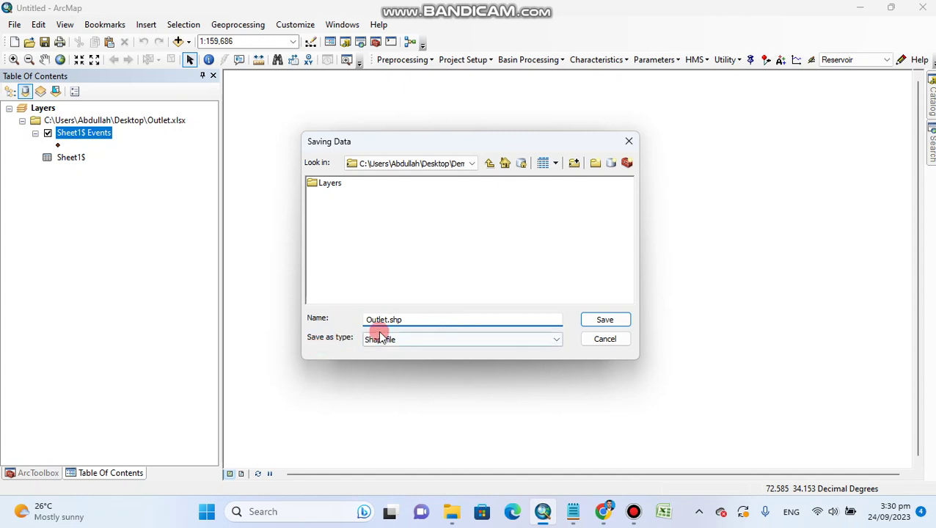
left_click(376, 340)
left_click(390, 341)
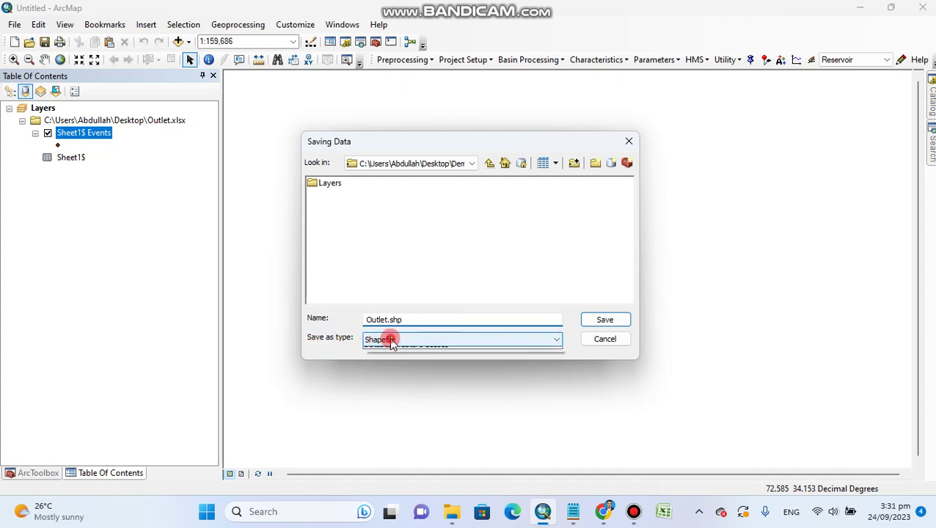
left_click(389, 363)
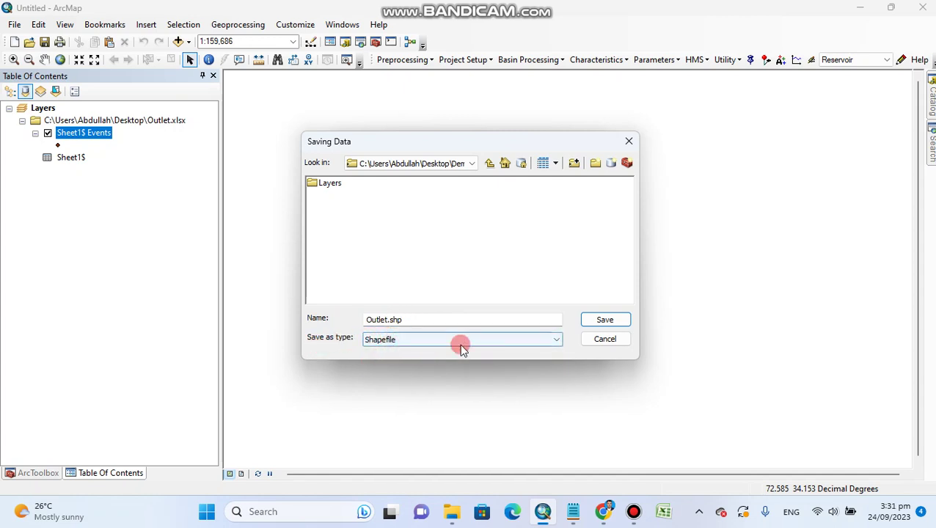
left_click(602, 319)
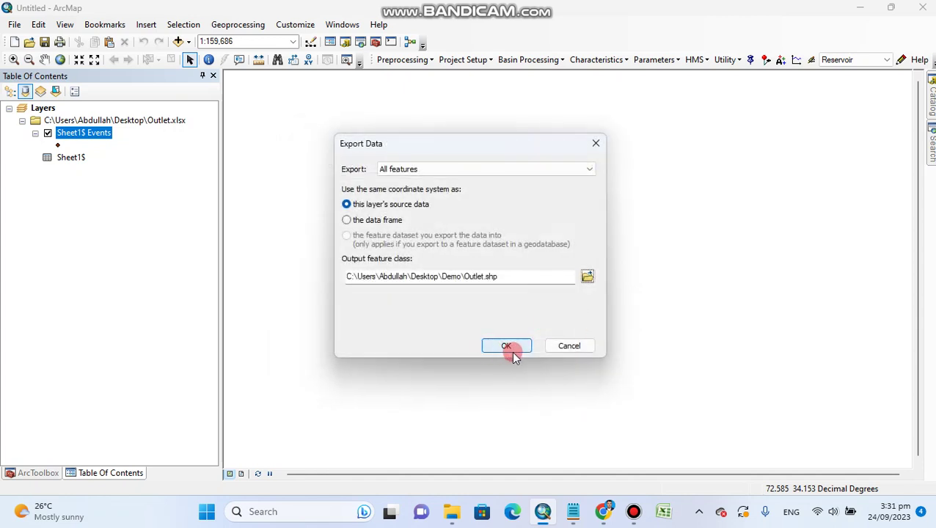
left_click(508, 347)
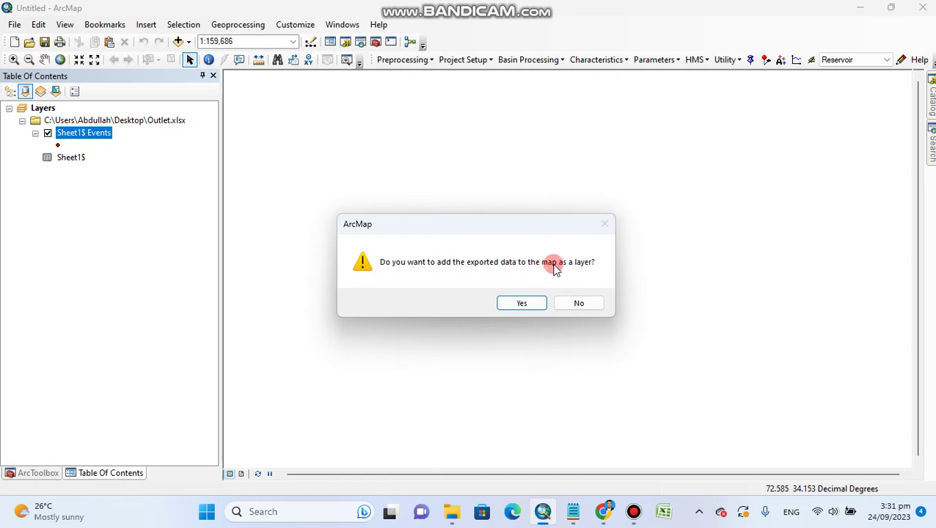
left_click(527, 305)
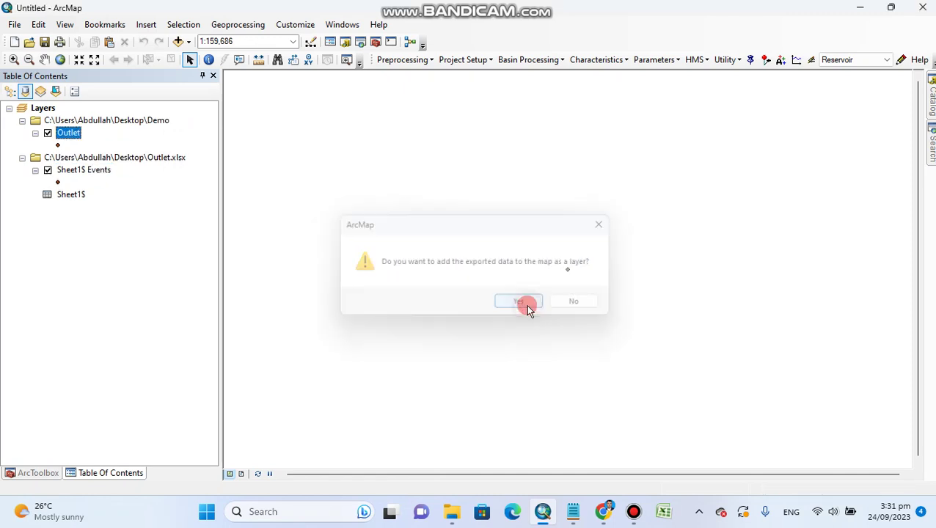
Remove the Sheet1$ Events layer and the Sheet1$ table from the map
left_click(49, 171)
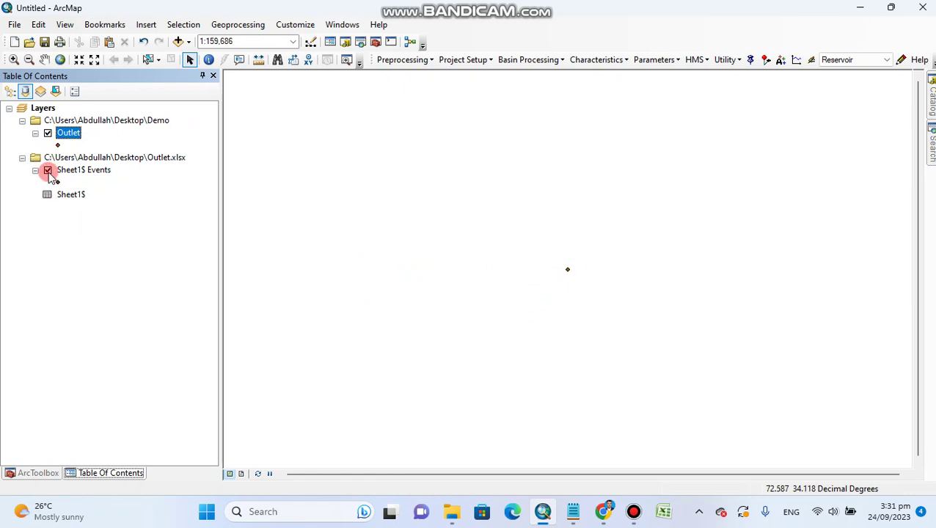
right_click(53, 170)
left_click(84, 194)
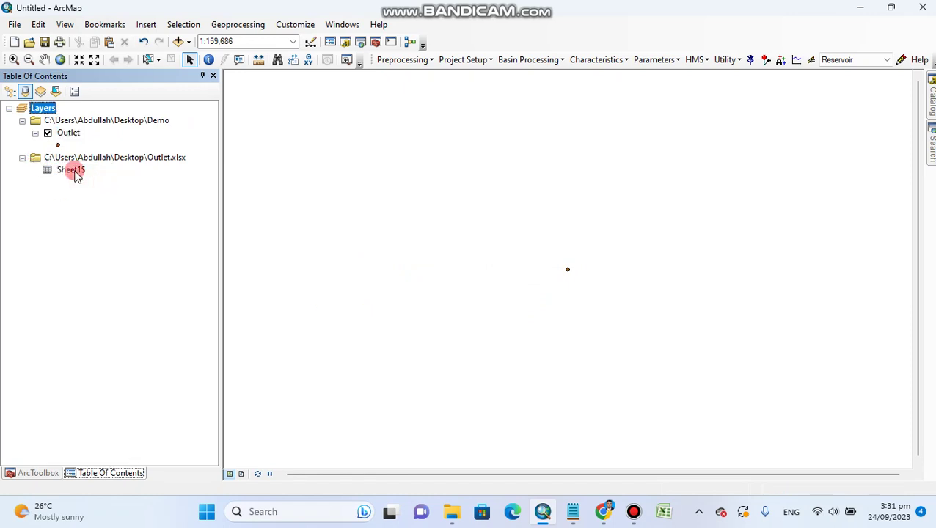
right_click(75, 155)
left_click(98, 167)
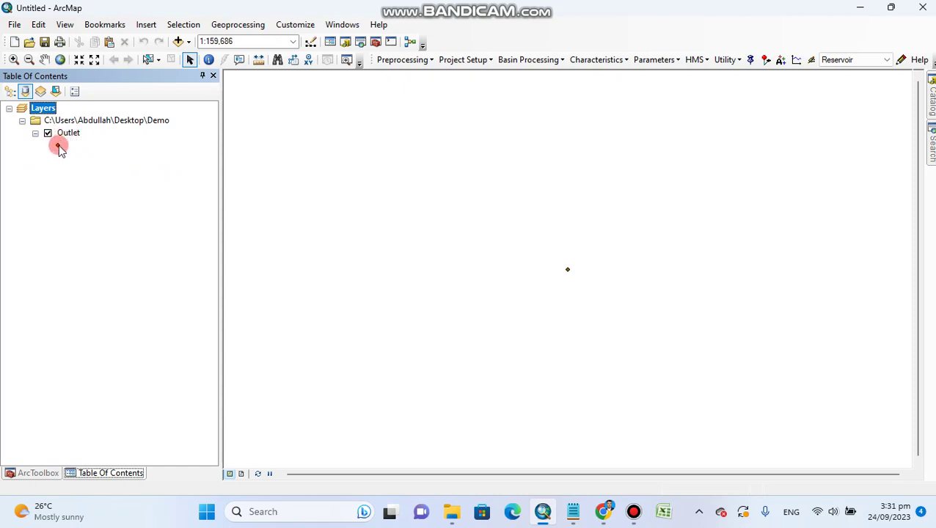
Change the Outlet layer's point symbol to size 12 and red
left_click(58, 145)
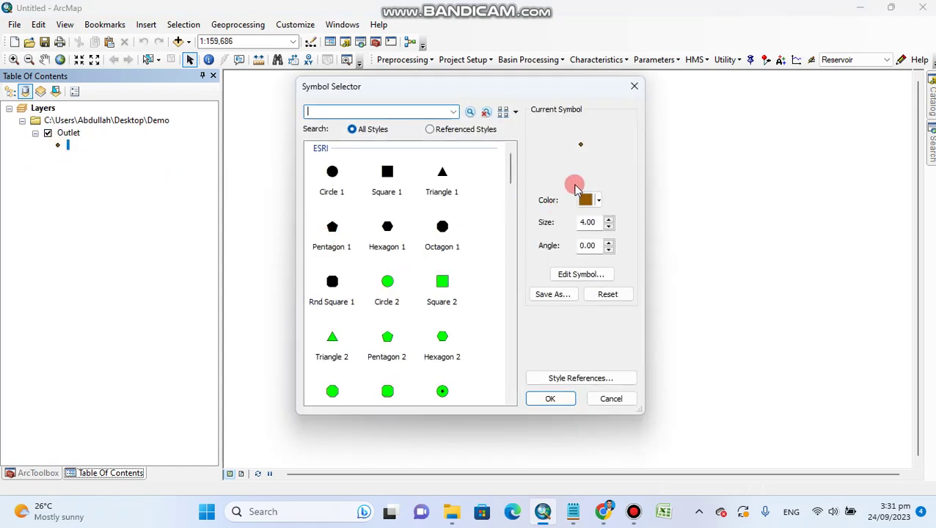
left_click(609, 218)
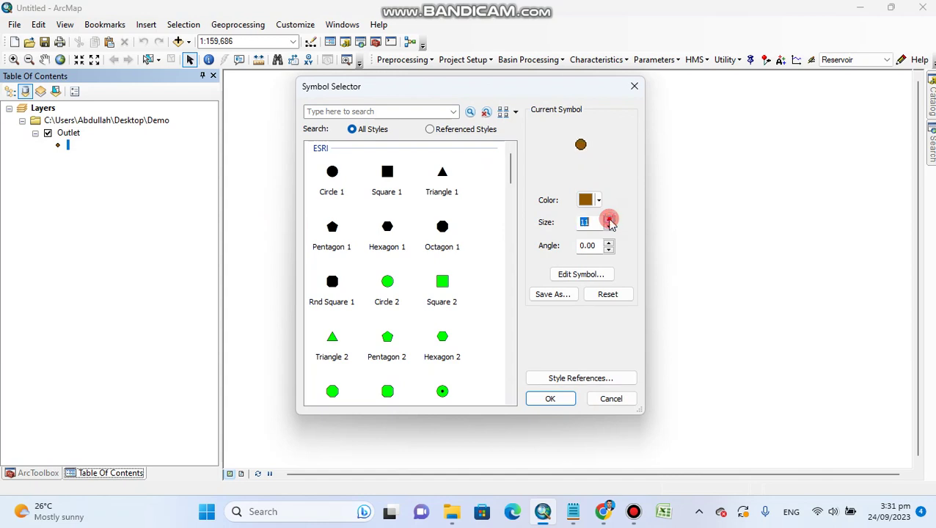
left_click(609, 218)
left_click(590, 201)
left_click(594, 253)
left_click(551, 399)
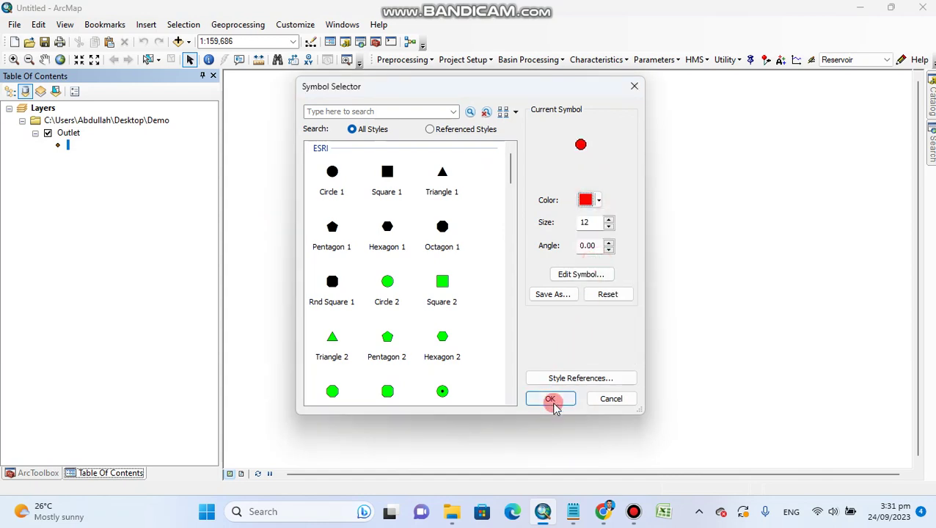